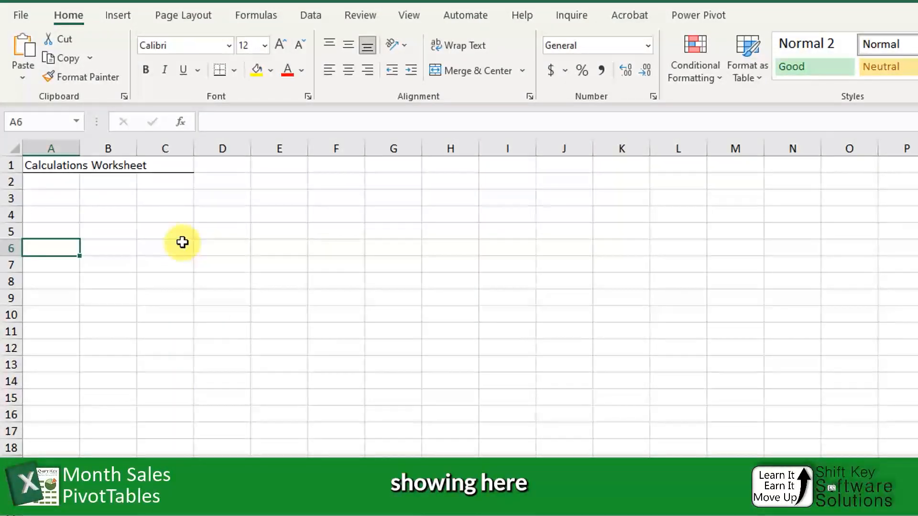
- Insert a PivotTable from the Data Model on the existing Calculation worksheet at cell A6
click(119, 16)
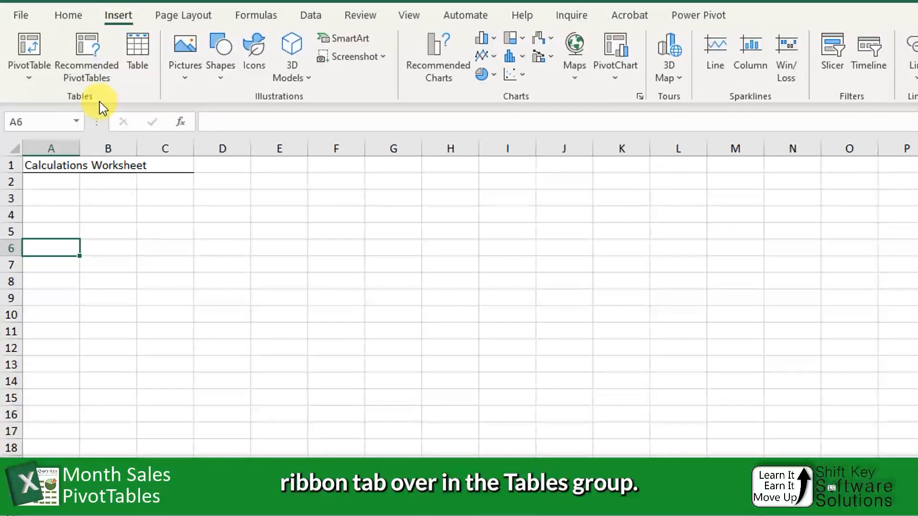
click(38, 80)
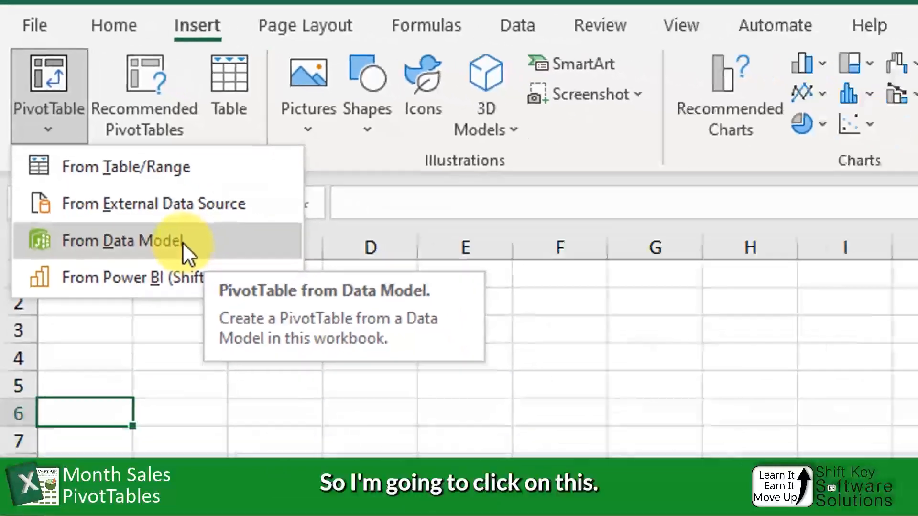
click(182, 242)
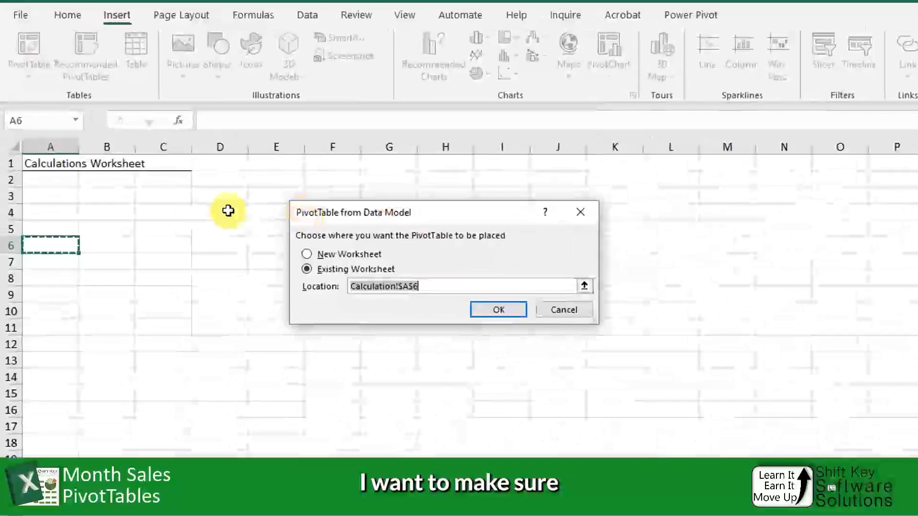
click(44, 206)
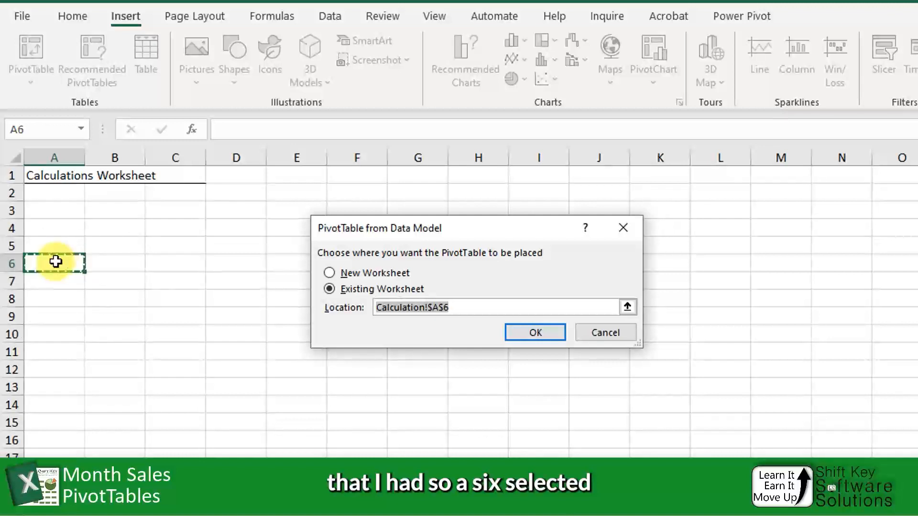
click(55, 261)
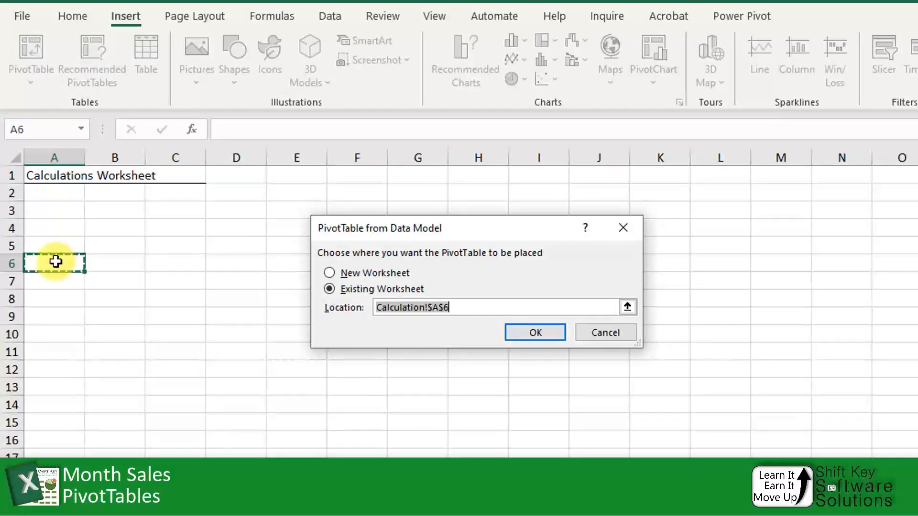
click(535, 333)
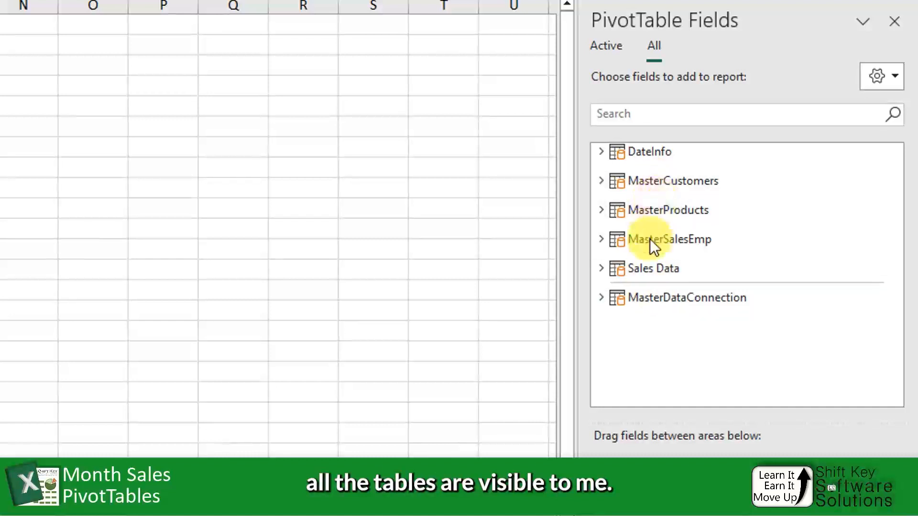
- From the DateInfo table, add Month Flag as a PivotTable filter and Month Name as its row field
scroll(278, 230, up, 2)
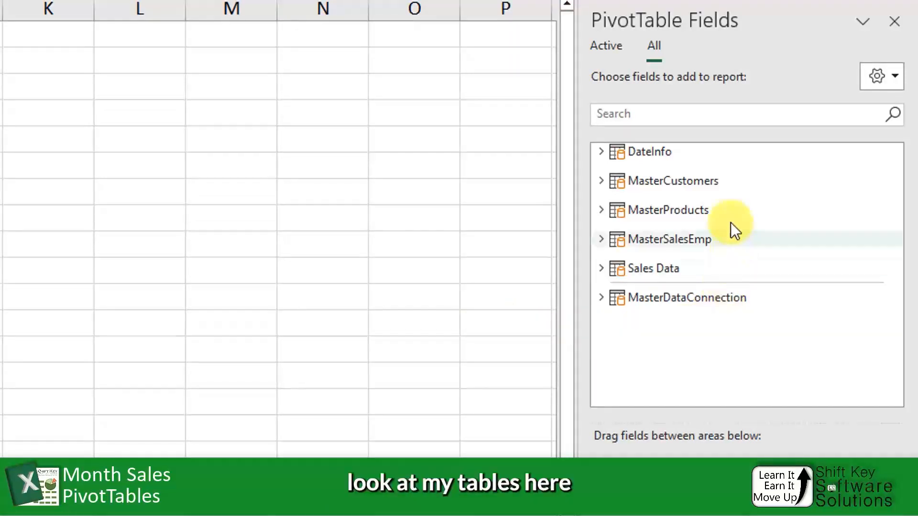
click(658, 59)
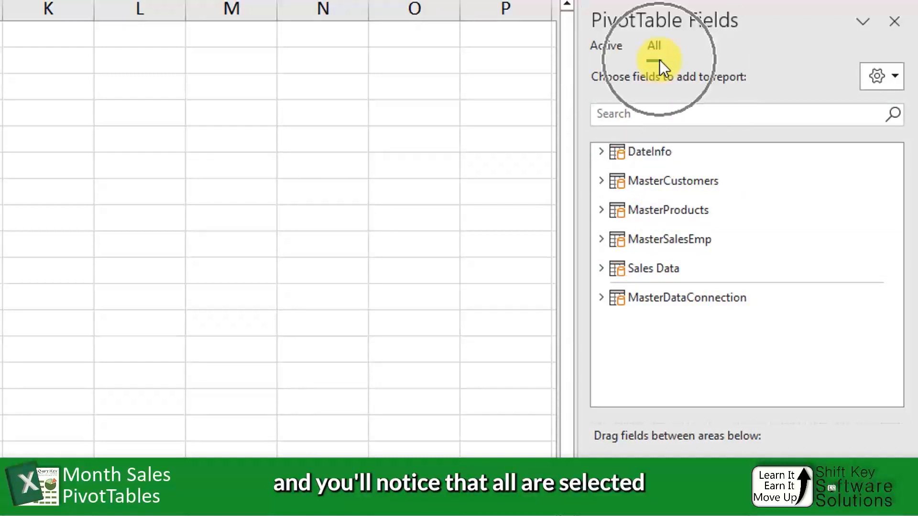
click(613, 54)
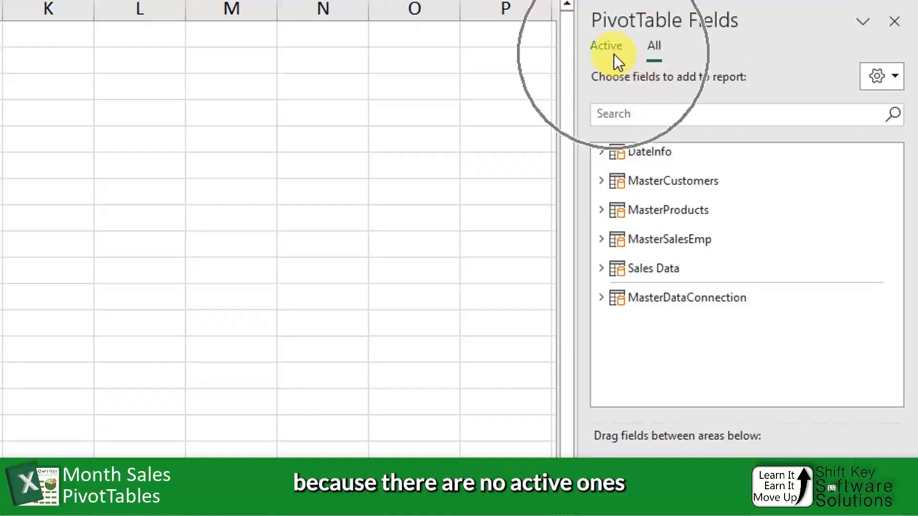
click(604, 154)
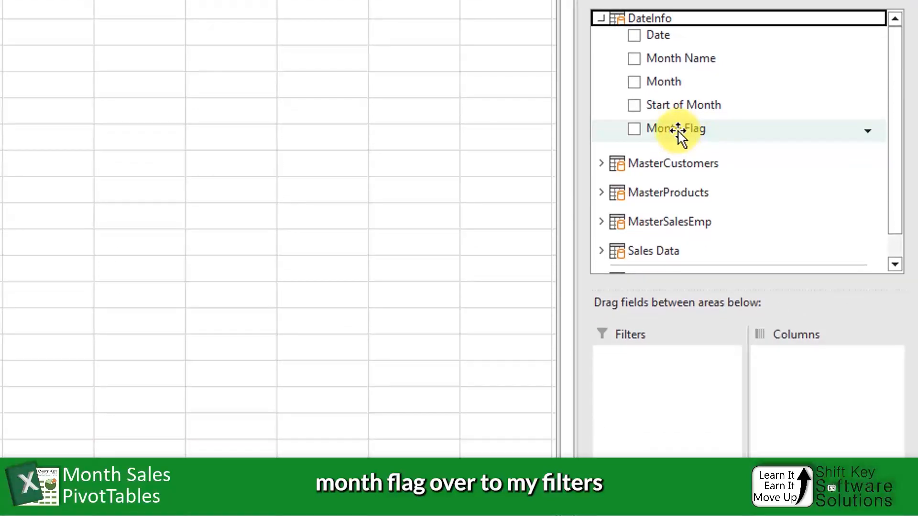
drag(678, 130, 673, 391)
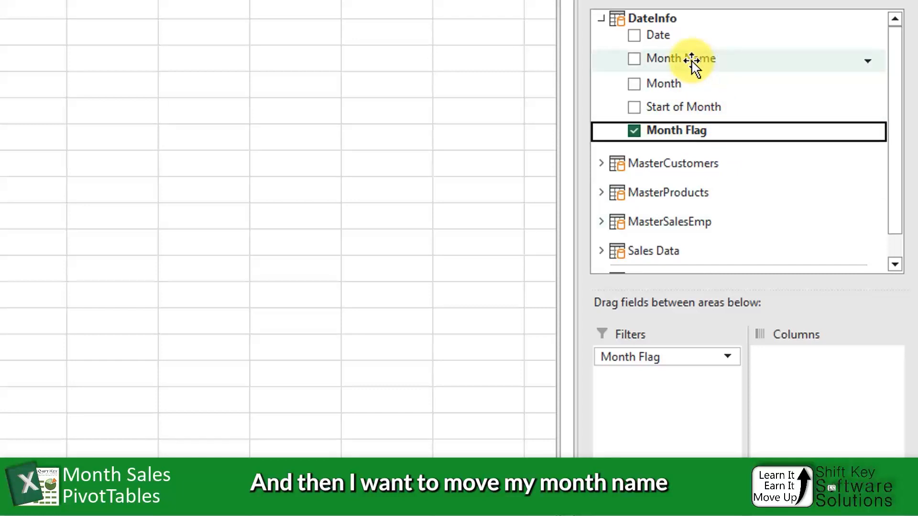
drag(691, 60, 735, 412)
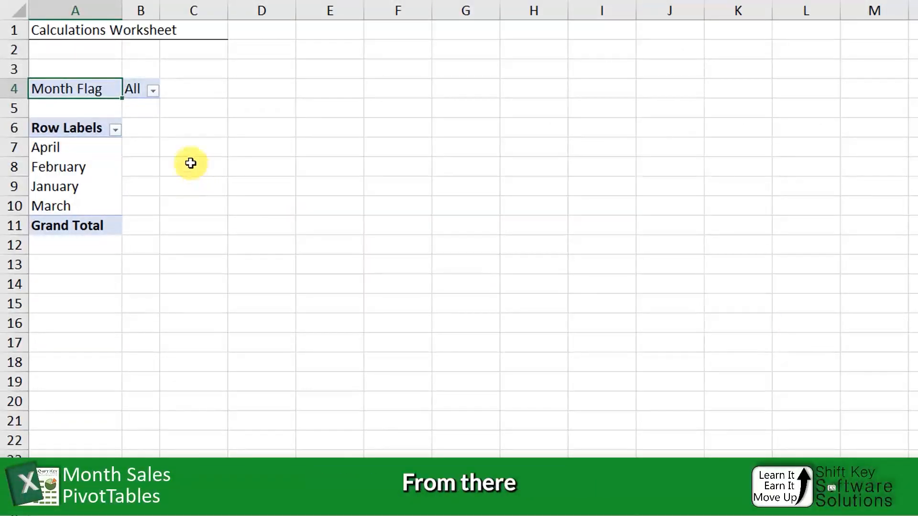
- Filter the PivotTable's Month Flag to Latest
click(153, 91)
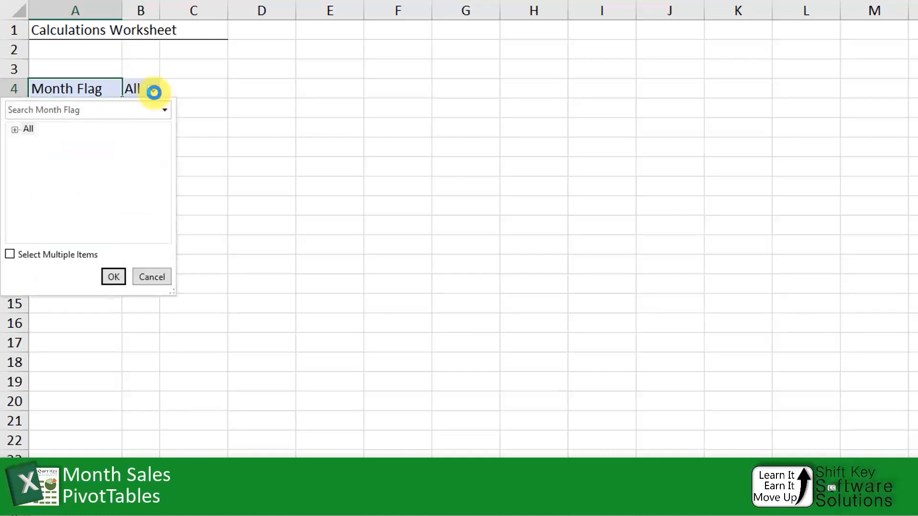
click(15, 129)
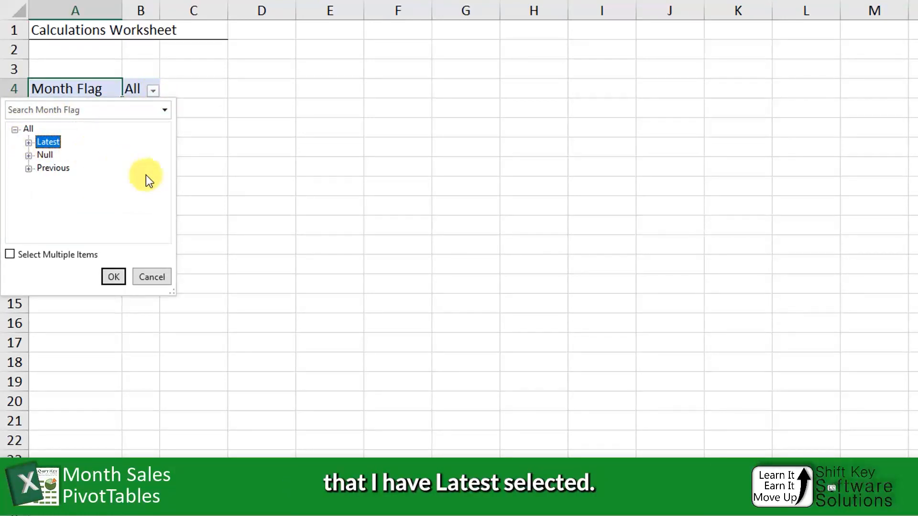
click(112, 276)
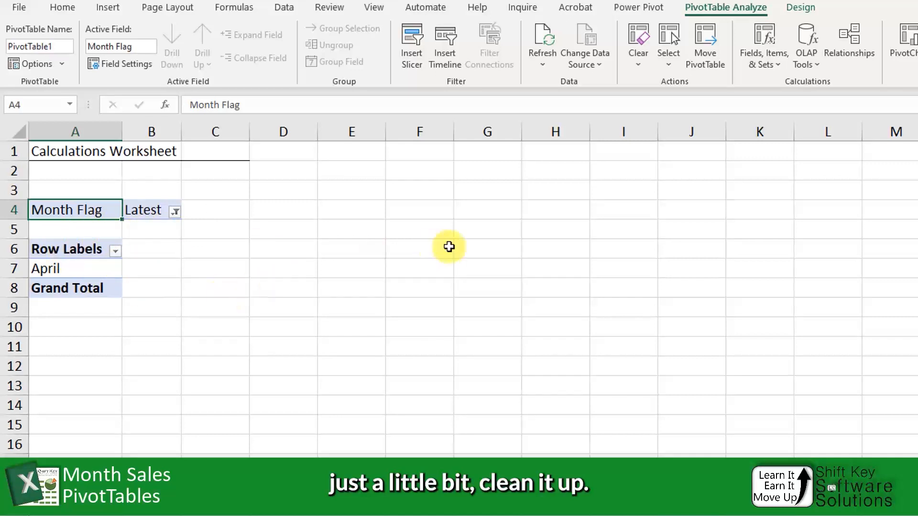
- Turn off the PivotTable's grand totals for rows and columns and show its report layout in tabular form
click(801, 8)
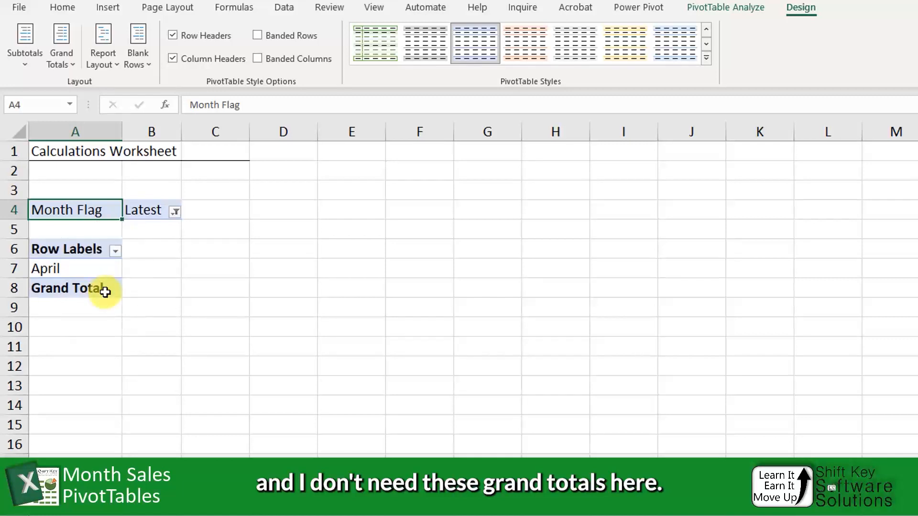
click(68, 64)
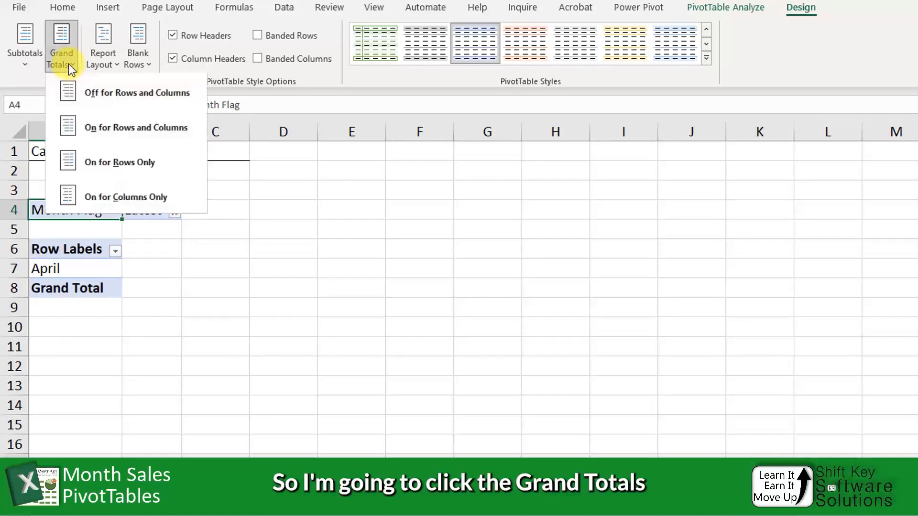
click(182, 96)
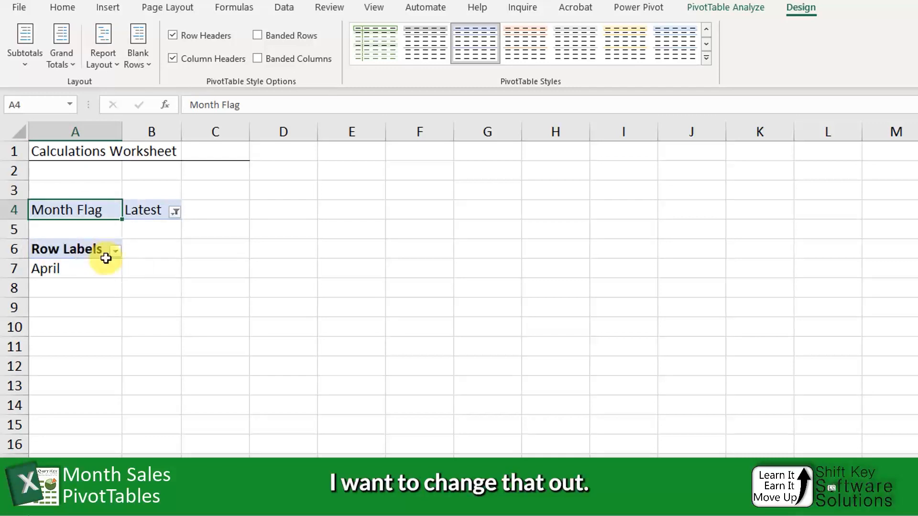
click(109, 38)
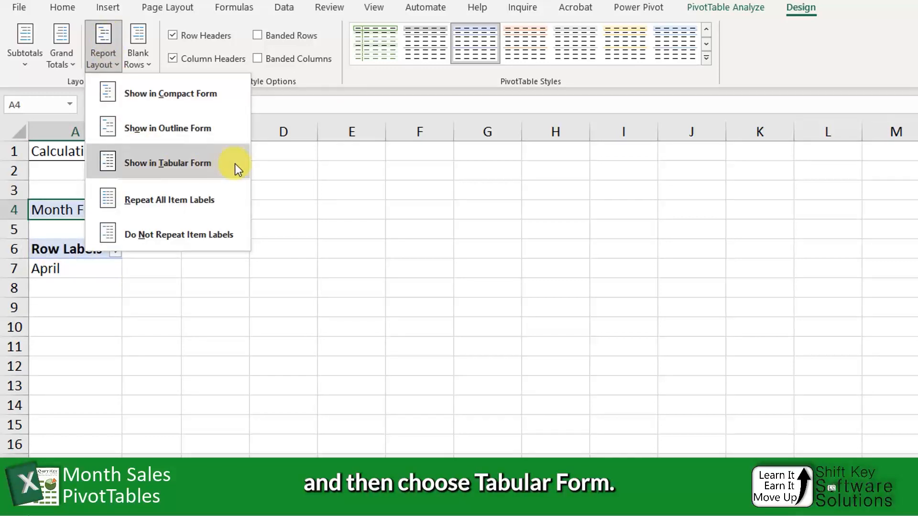
click(233, 164)
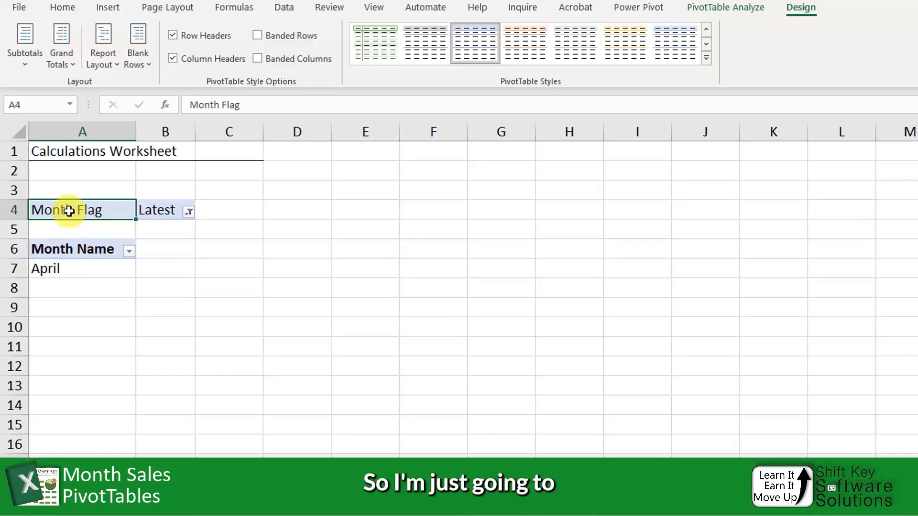
- Copy the whole PivotTable with its filter from A4:B7 to the range starting at E4
drag(80, 213, 171, 267)
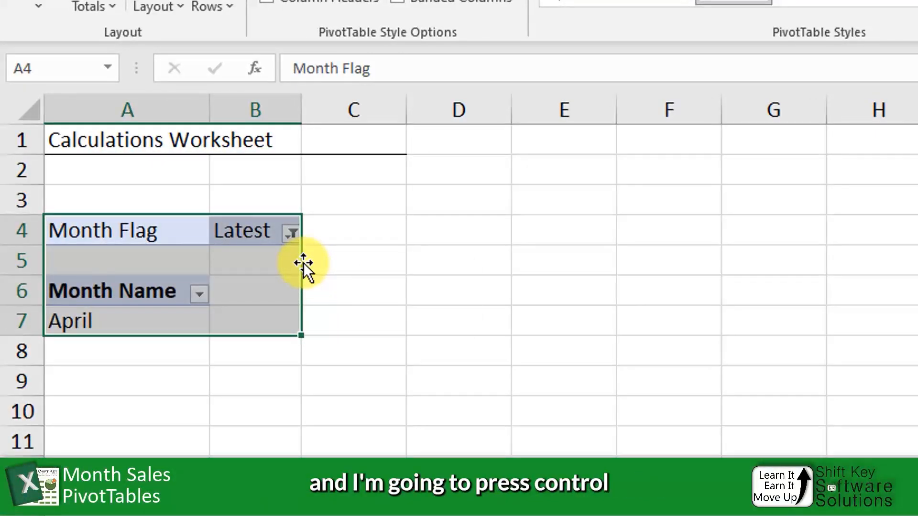
key(ctrl)
drag(310, 262, 661, 256)
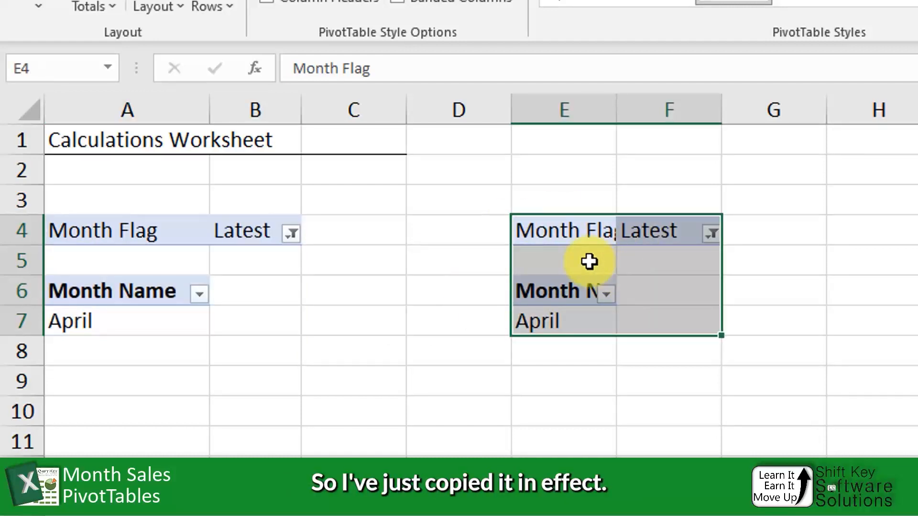
- Change the copied PivotTable's Month Flag filter to Previous
click(653, 239)
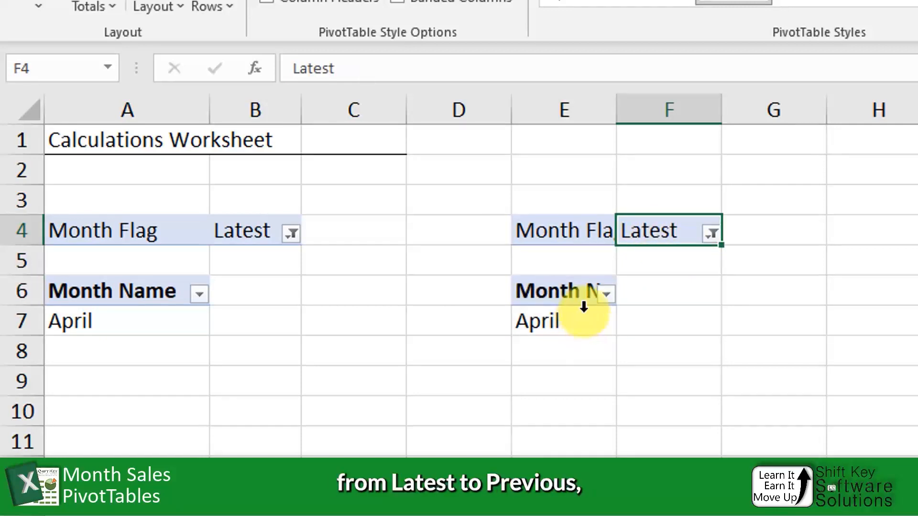
click(711, 234)
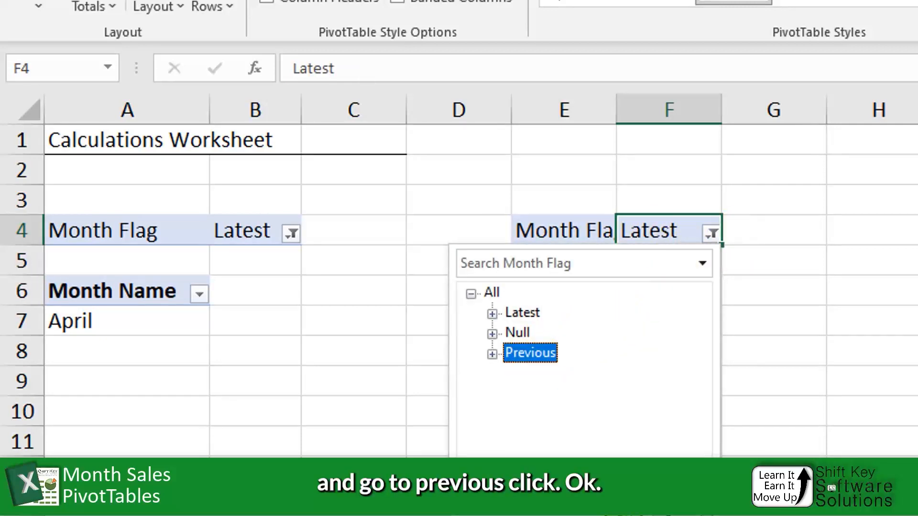
click(614, 510)
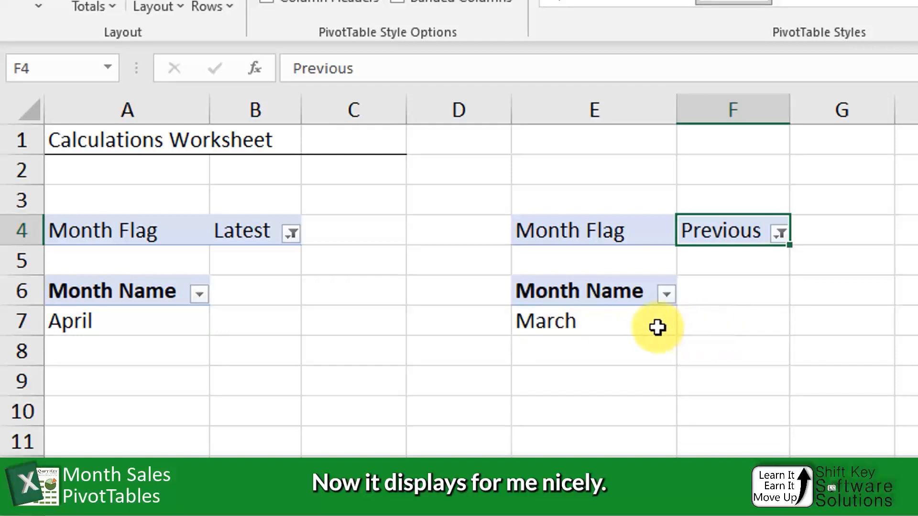
- Enter the title formula ="Sales for "&A7 in cell A3 above the first PivotTable
click(127, 203)
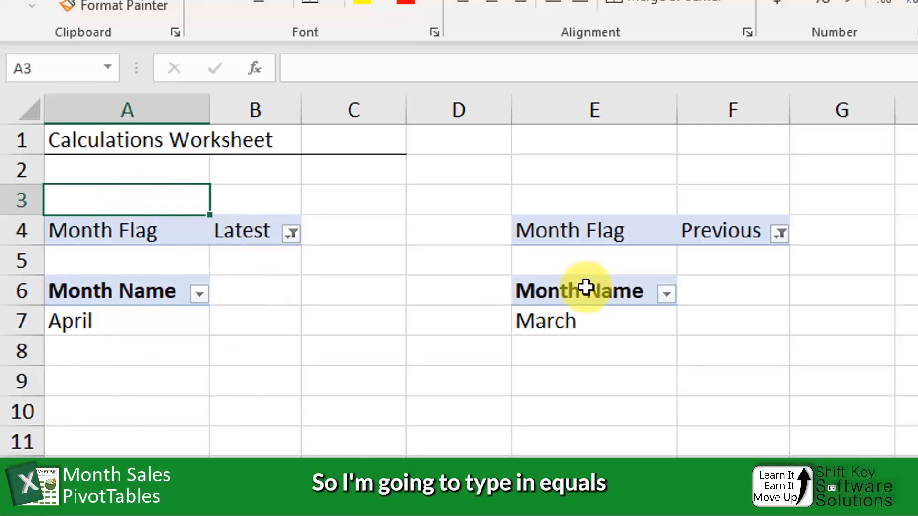
text(="Sales for "&)
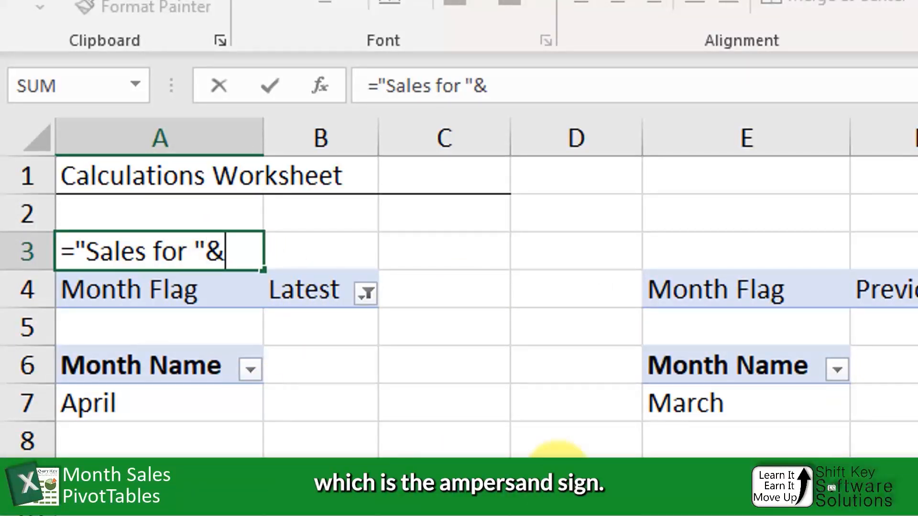
click(180, 407)
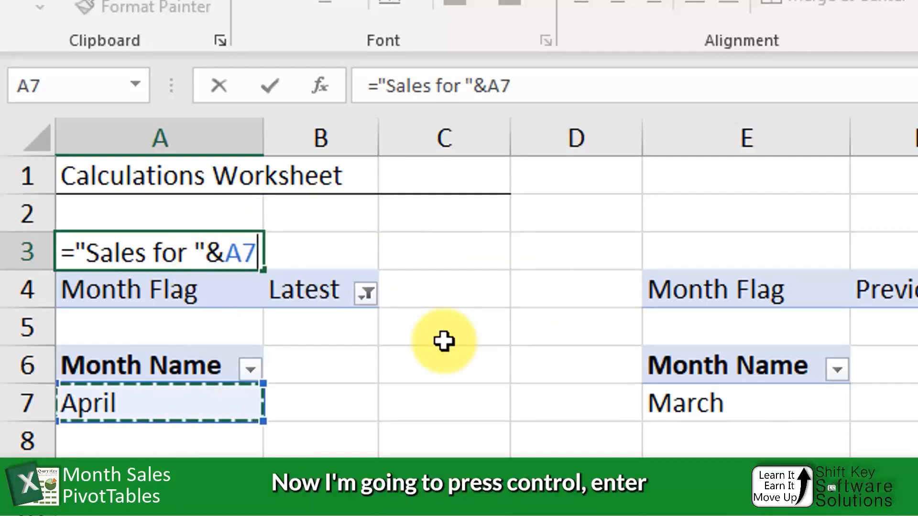
key(ctrl+Return)
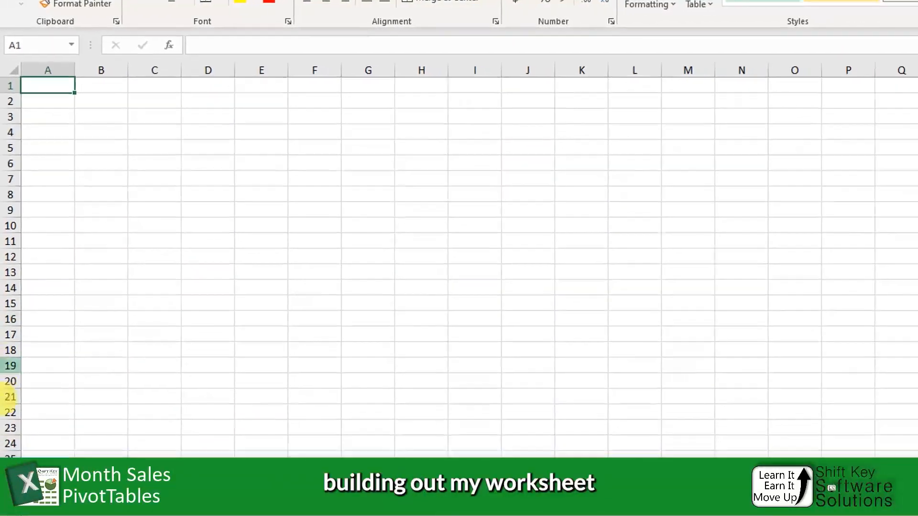
- On the sheet with the prepared shapes, move the dark blue horizontal rectangle up to rows 1 and 2, spanning columns A to L
scroll(170, 420, down, 5)
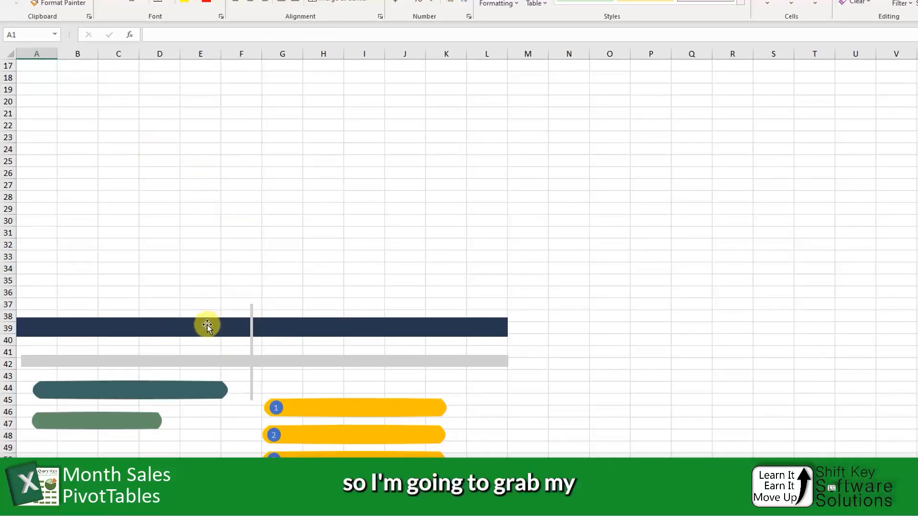
click(190, 328)
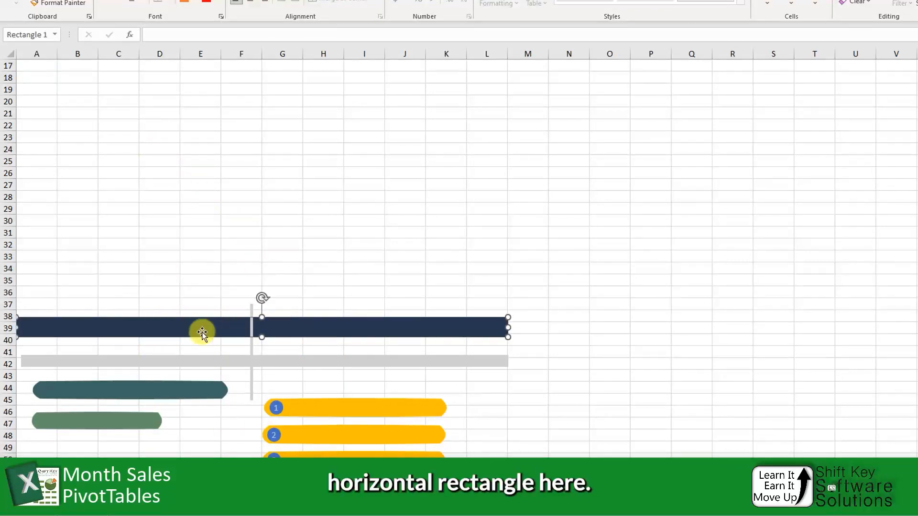
drag(202, 333, 185, 89)
scroll(193, 214, up, 5)
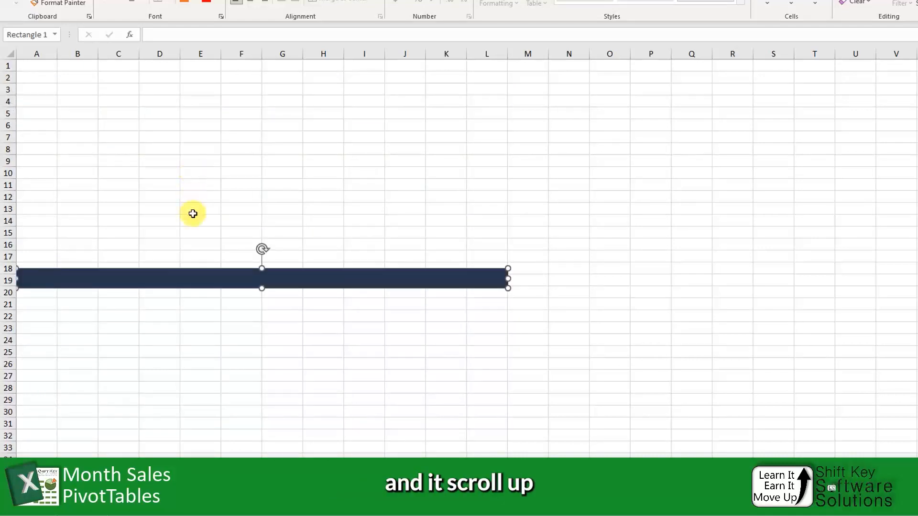
drag(188, 277, 156, 64)
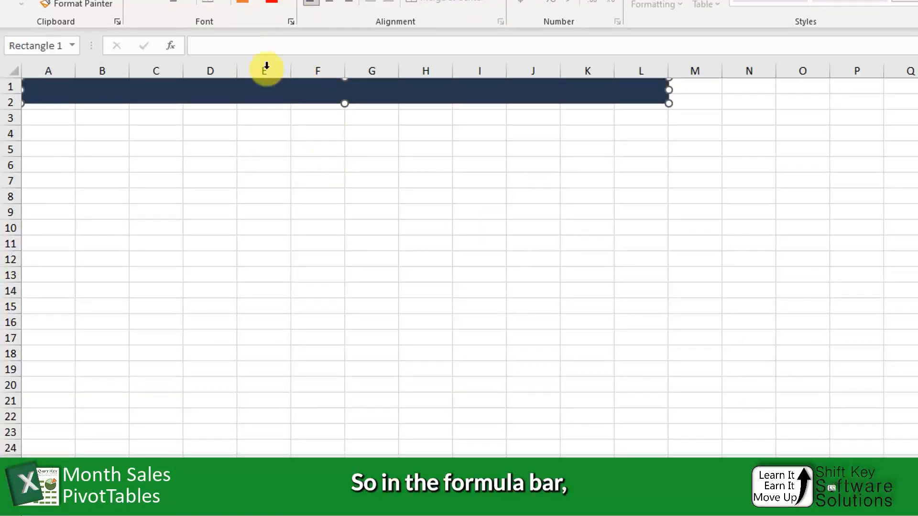
- Link the dark blue header rectangle's text to the title cell with the formula =Calculation!A3
click(269, 49)
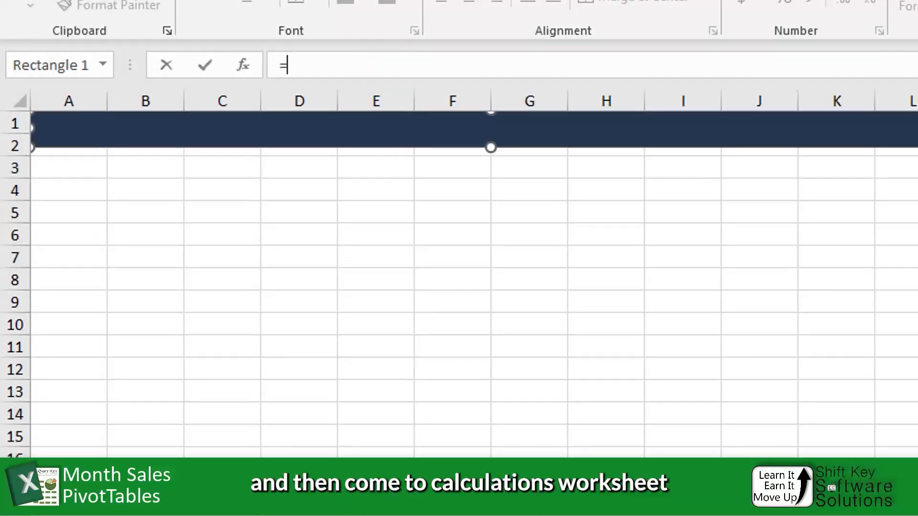
key(ctrl+Page_Down)
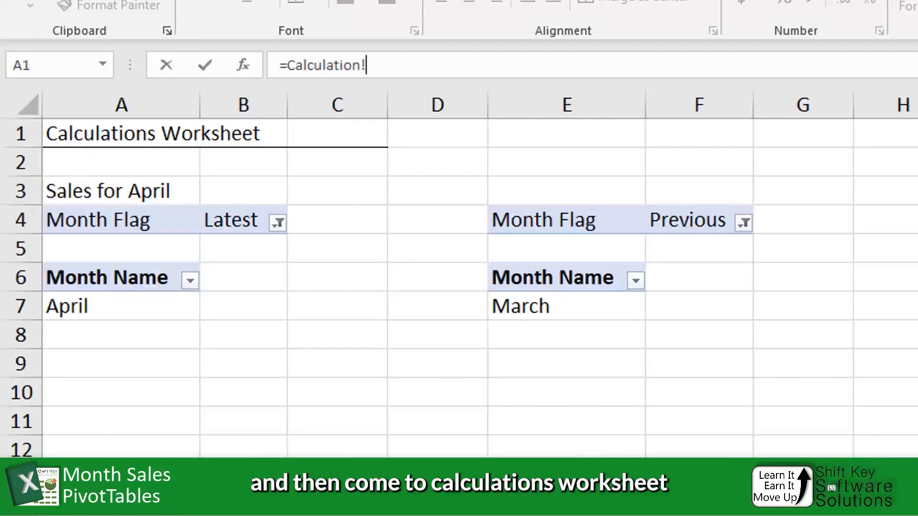
click(96, 191)
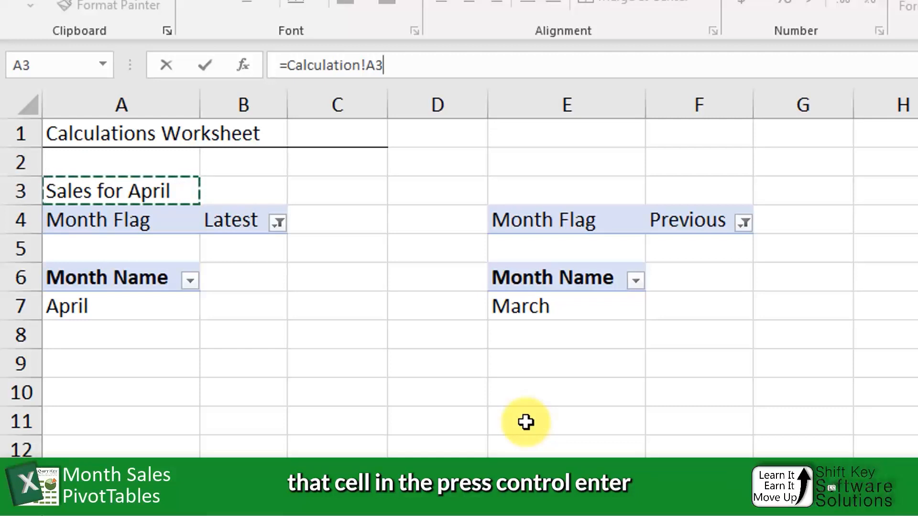
key(ctrl+Return)
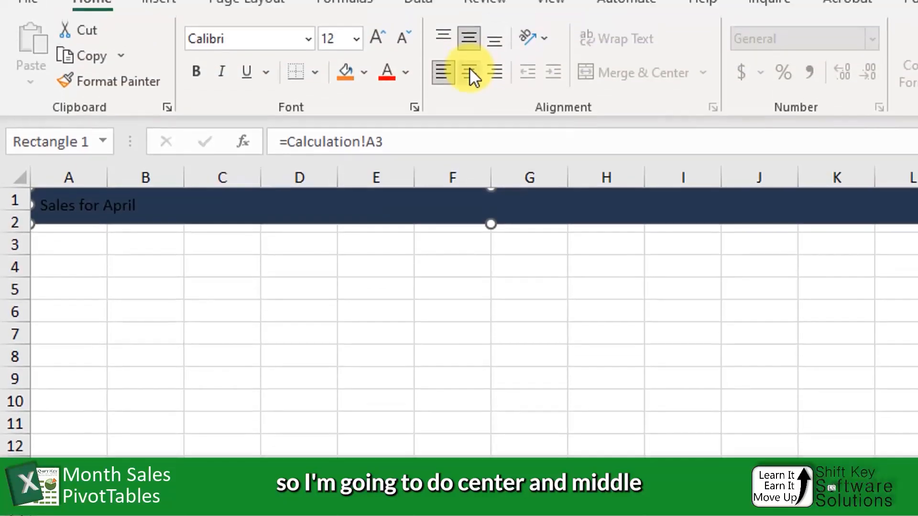
- Format the header rectangle's text in white, centered horizontally, at font size 14
click(409, 85)
click(387, 173)
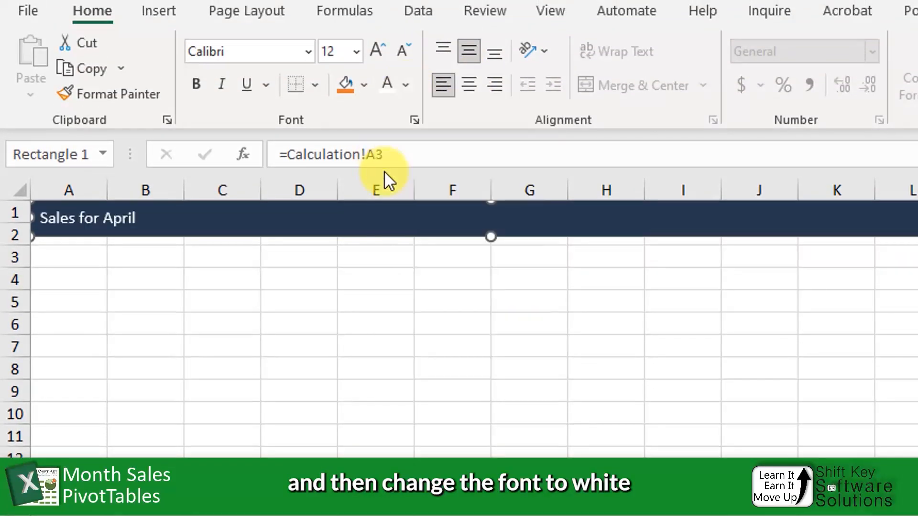
click(469, 86)
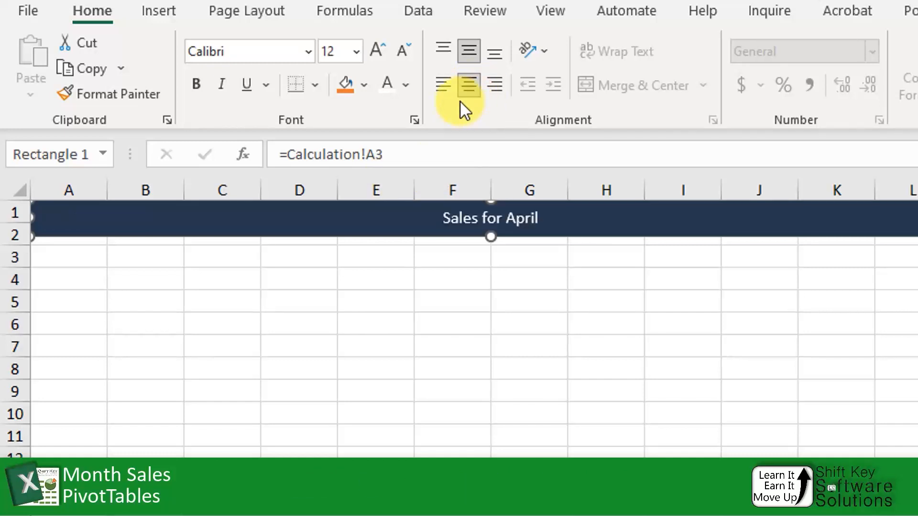
click(377, 53)
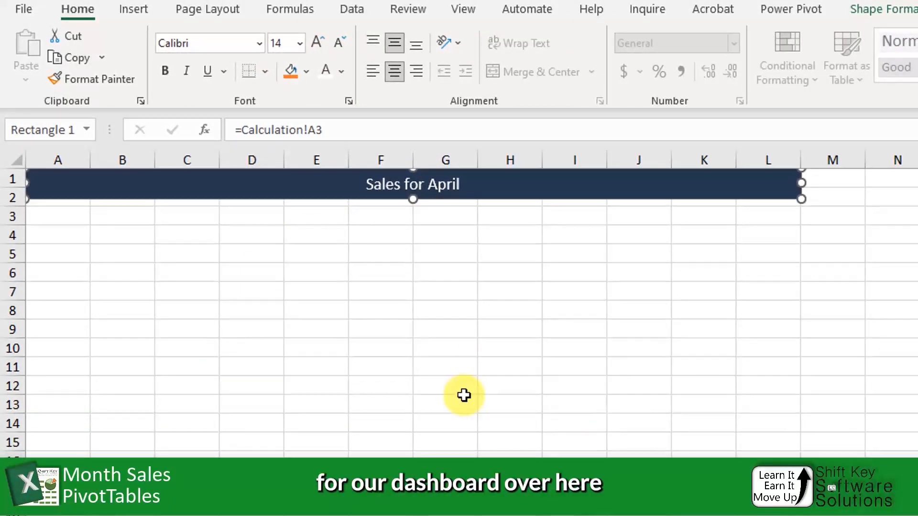
- On the Calculation sheet, copy the latest-month PivotTable with its filter from A4:B7 to the range starting at A9
click(313, 504)
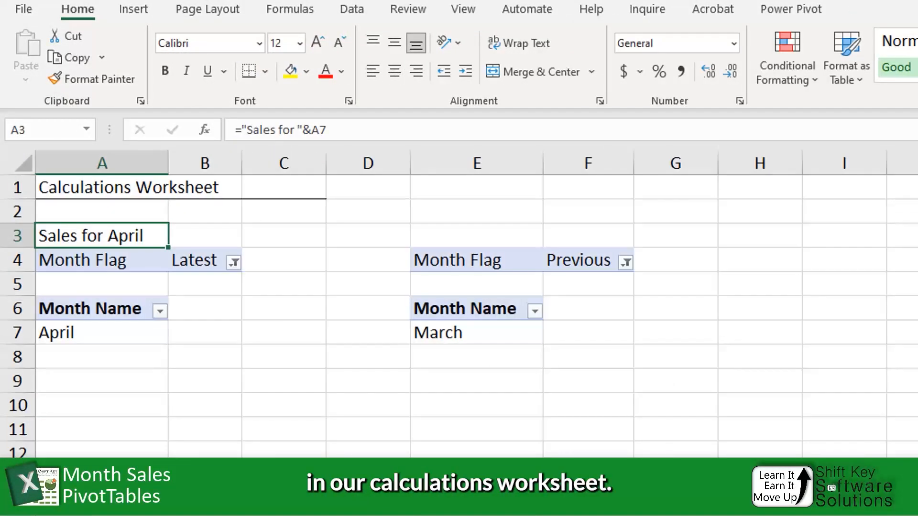
click(113, 266)
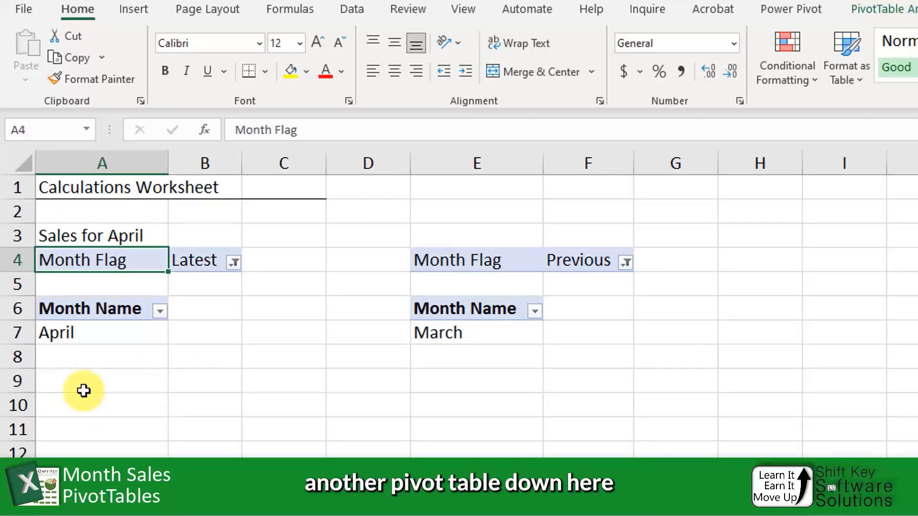
drag(83, 390, 184, 464)
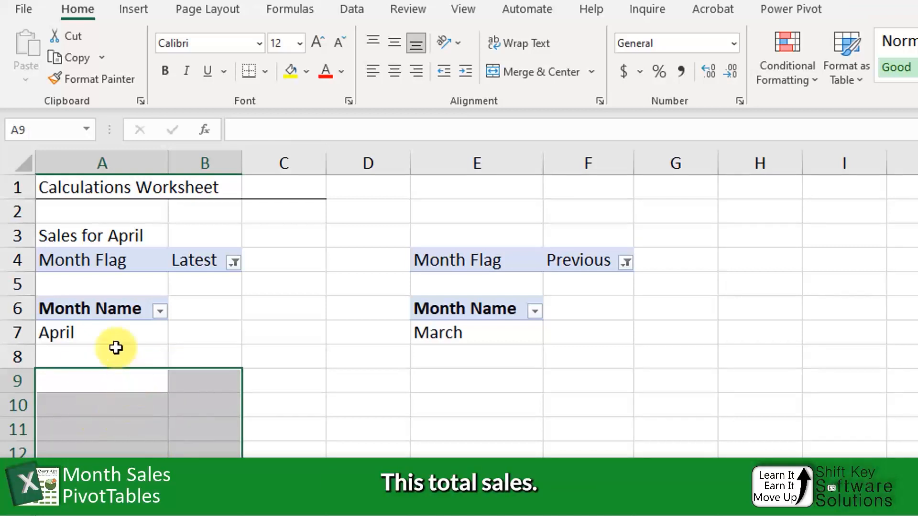
drag(76, 257, 186, 336)
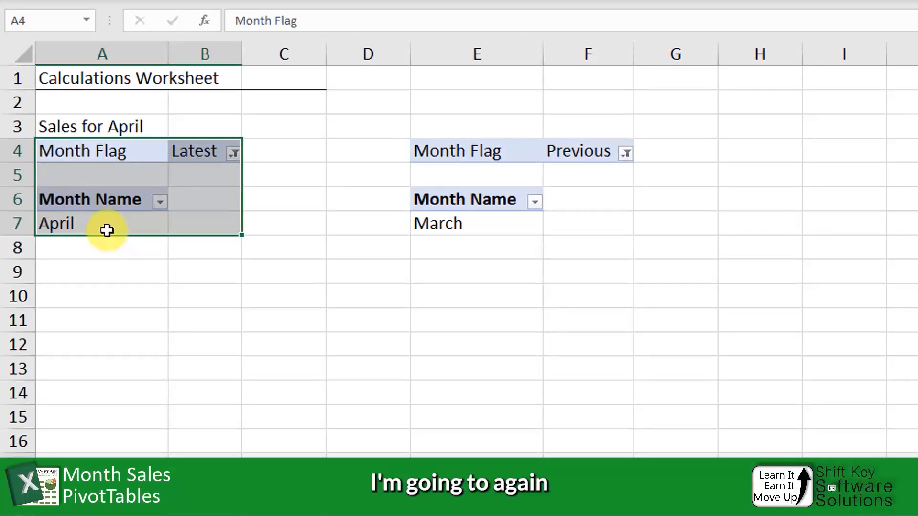
key(ctrl)
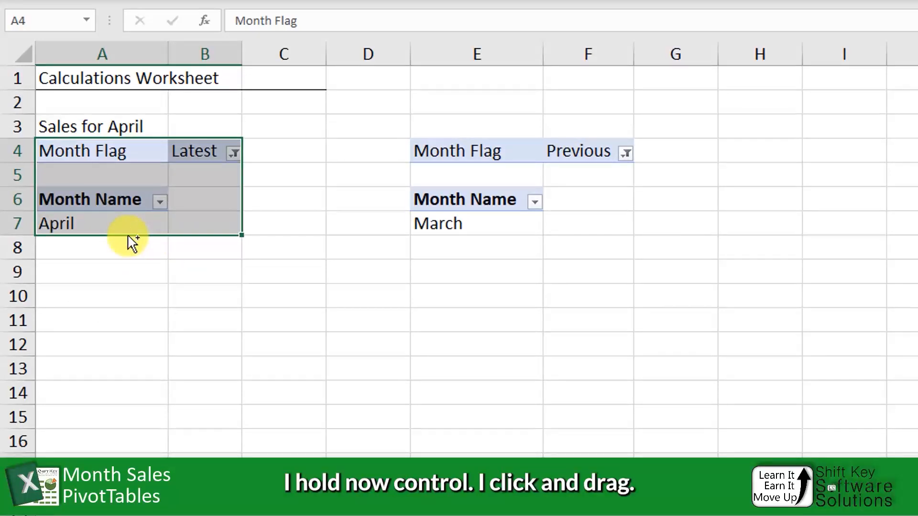
drag(133, 243, 131, 352)
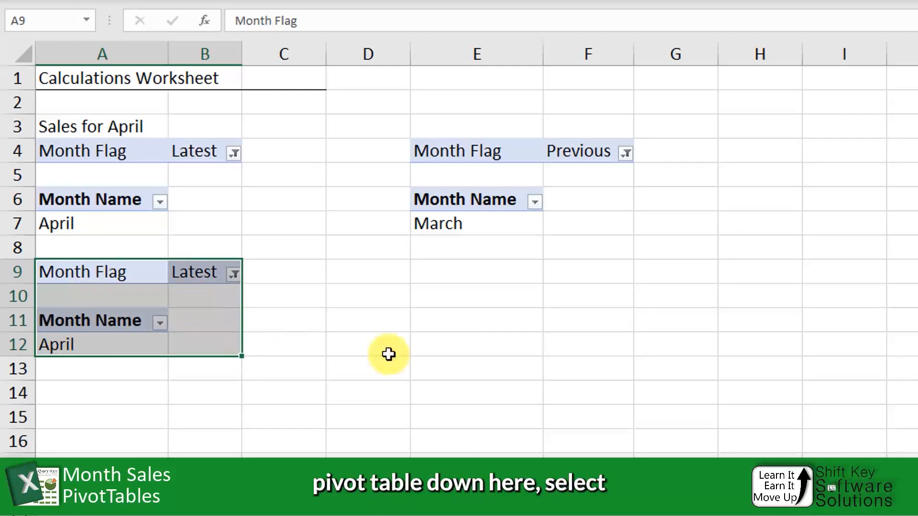
- Add the Sales Value field from the Sales Data table to the values of the PivotTable copied at A9
click(131, 293)
click(113, 317)
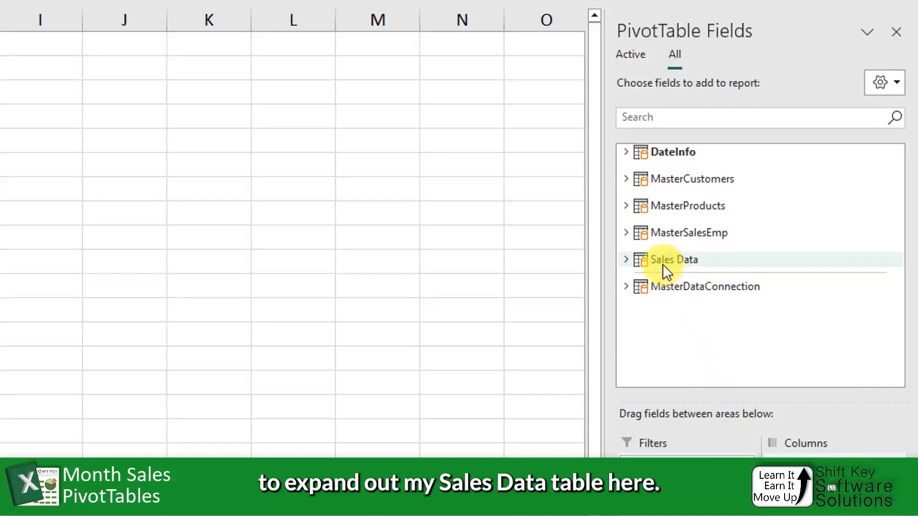
click(627, 260)
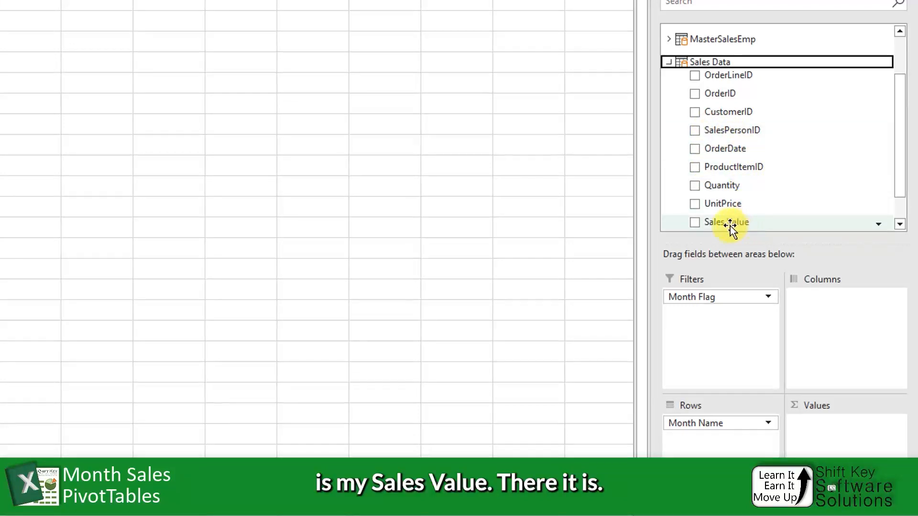
click(695, 222)
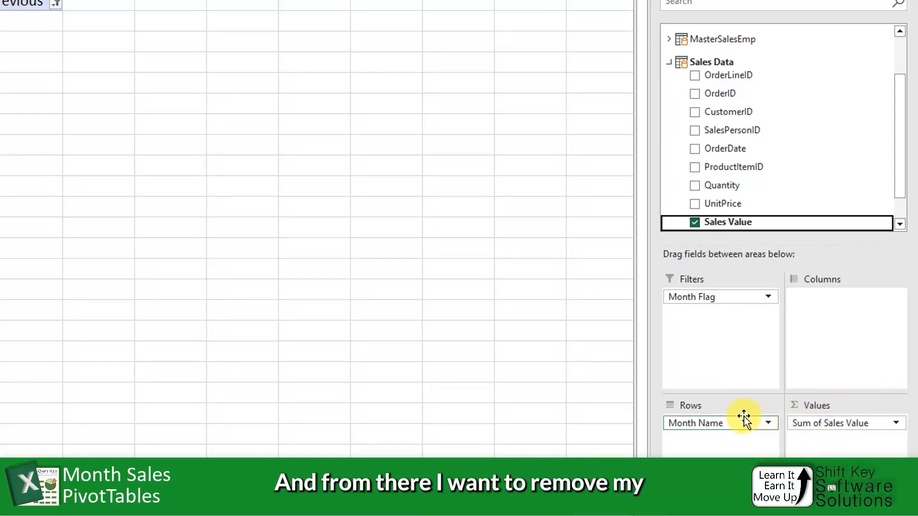
- Remove Month Name from the new PivotTable's rows and move Month Flag from the filters to the columns
drag(722, 424, 724, 424)
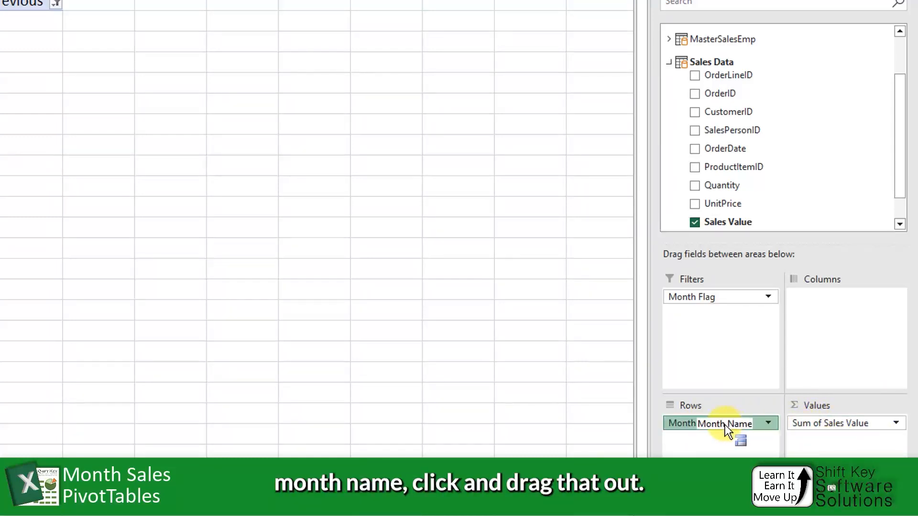
drag(577, 372, 569, 371)
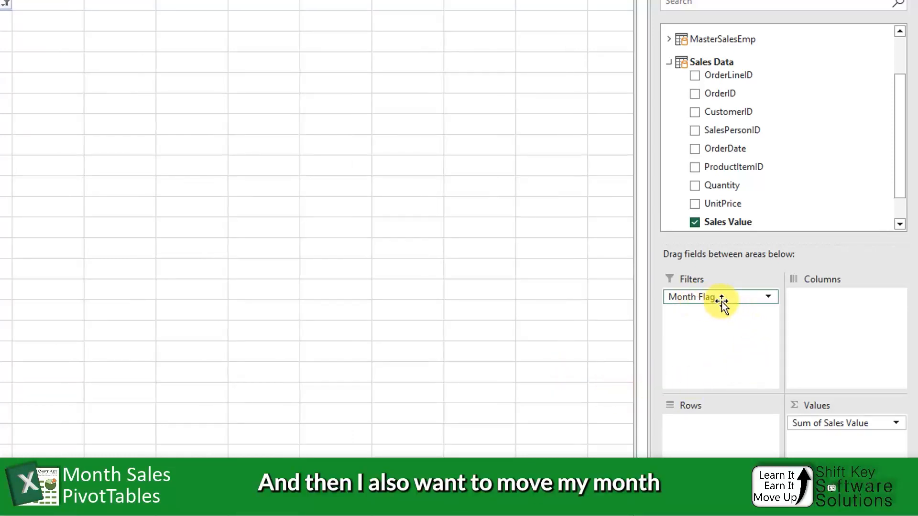
drag(712, 299, 862, 300)
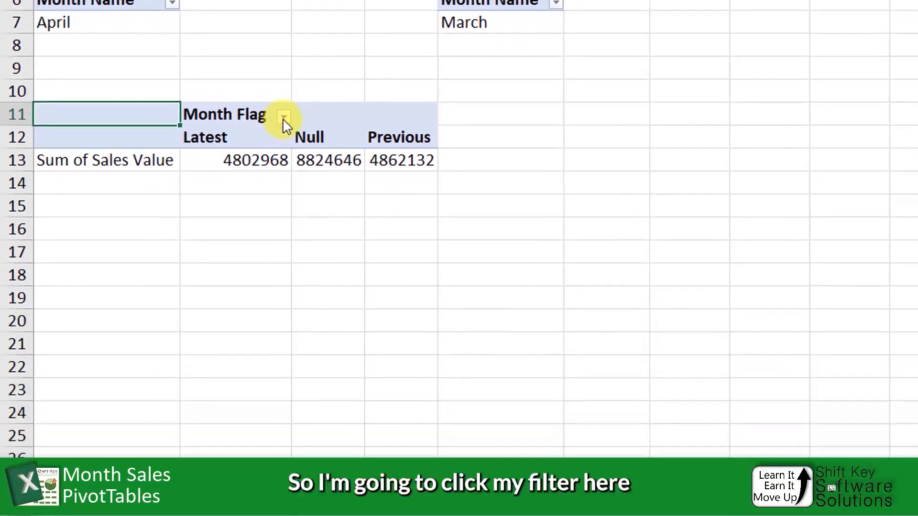
- Filter the Month Flag columns of the sales PivotTable to exclude Null
click(283, 260)
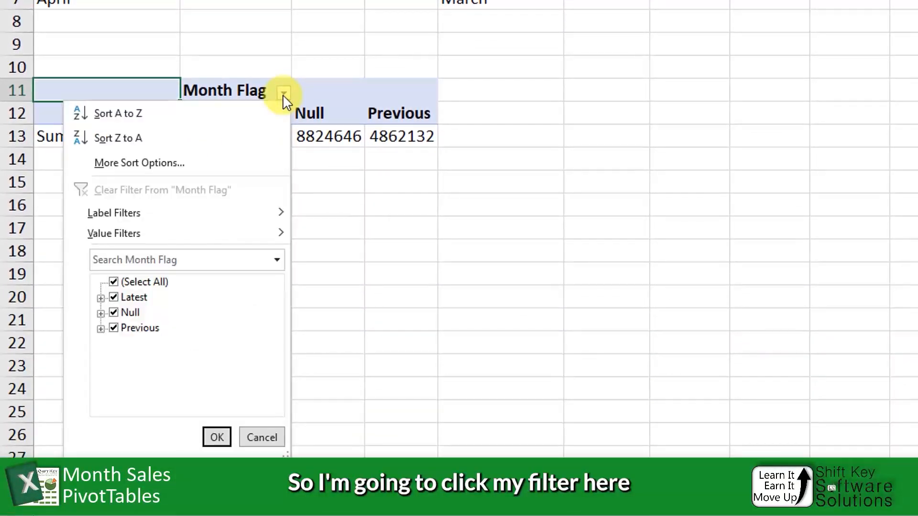
click(123, 313)
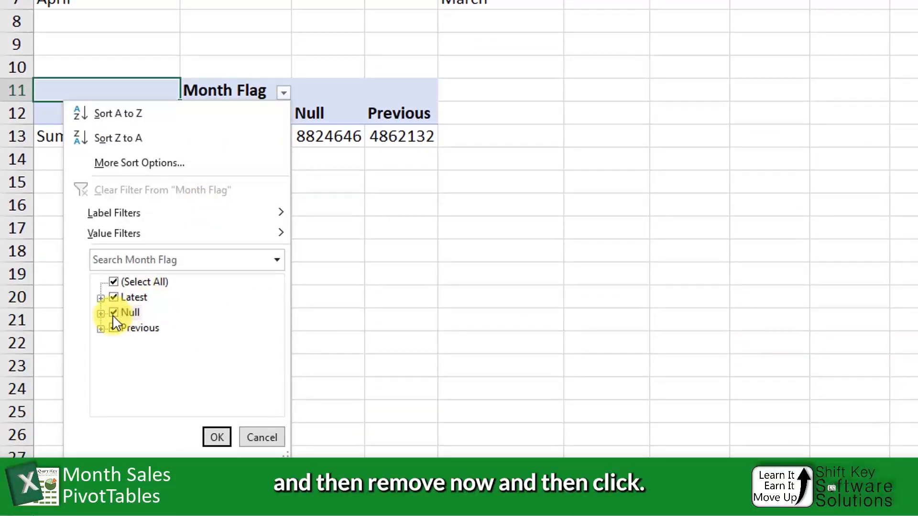
click(114, 313)
click(217, 437)
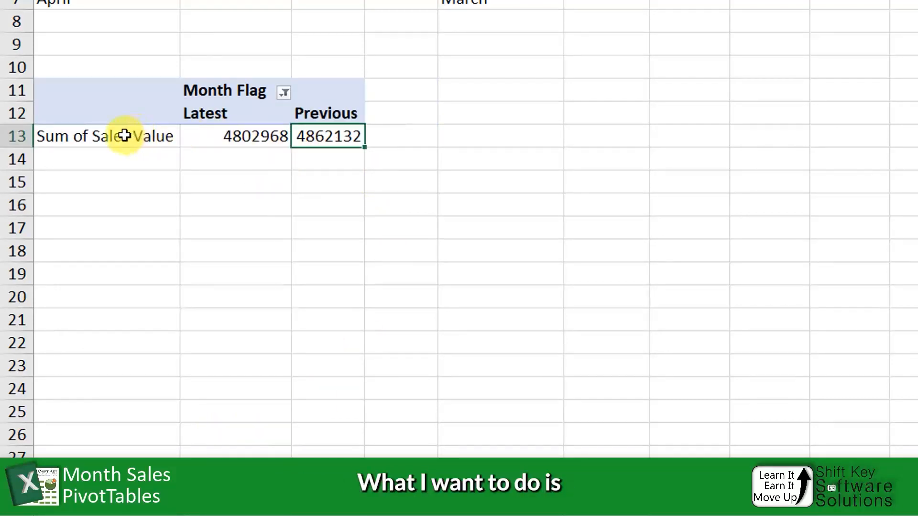
- Copy the Sum of Sales Value row A13:C13 and paste it as links starting at A15
click(123, 136)
drag(123, 136, 314, 139)
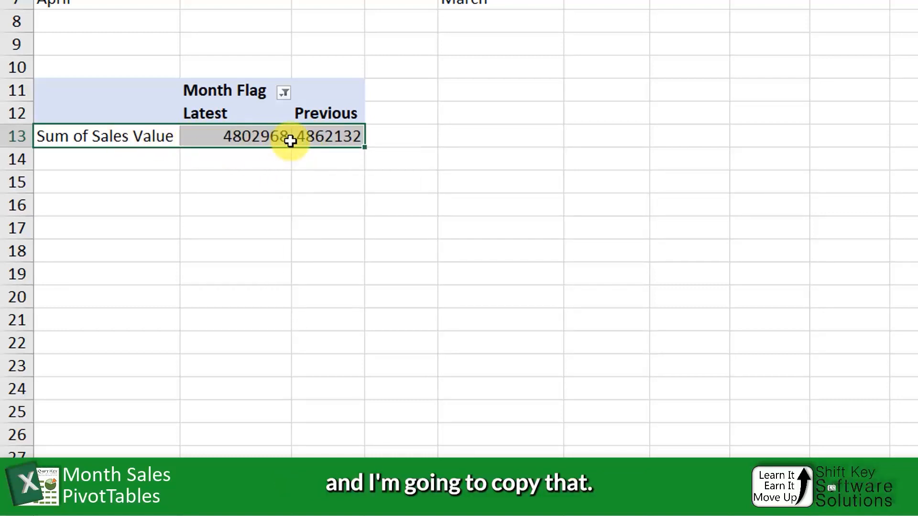
key(ctrl+c)
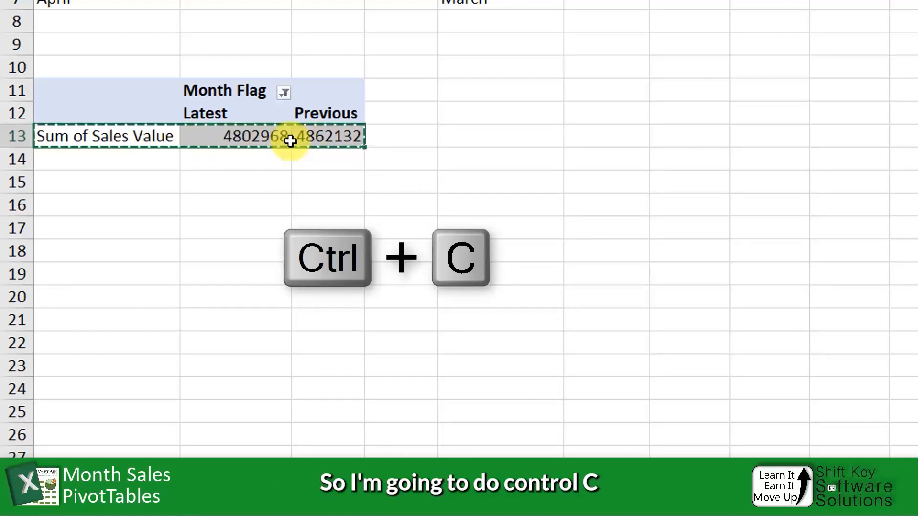
click(129, 180)
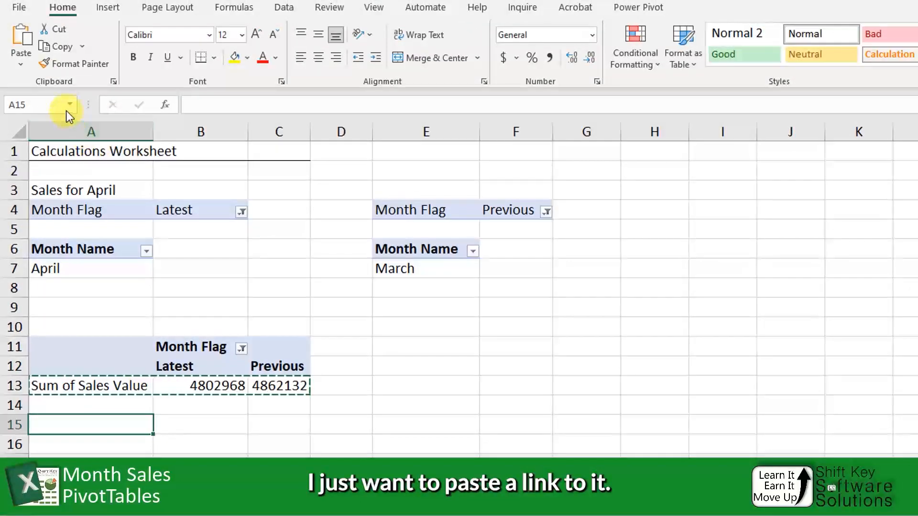
click(23, 65)
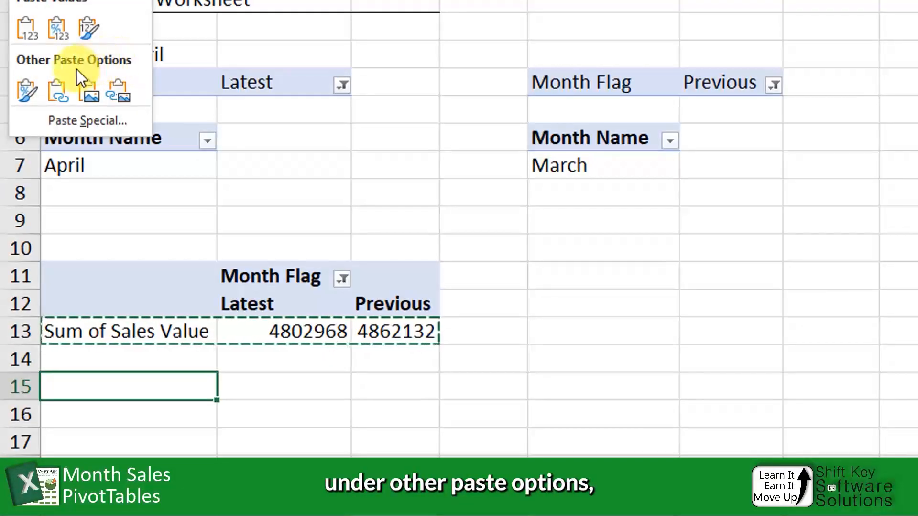
click(55, 95)
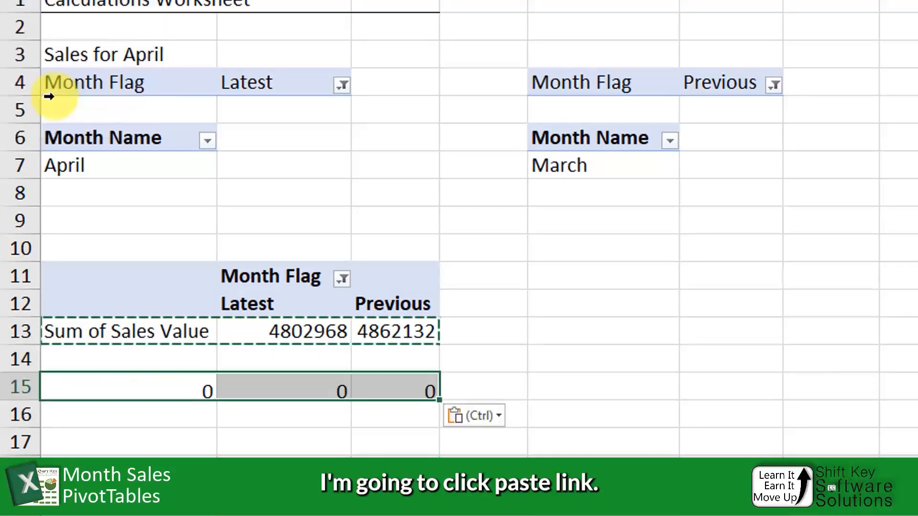
double_click(381, 385)
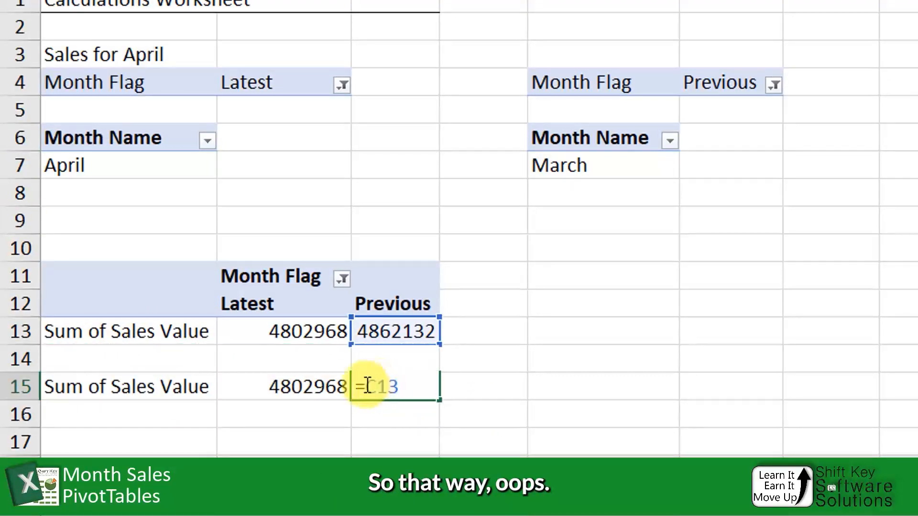
click(461, 383)
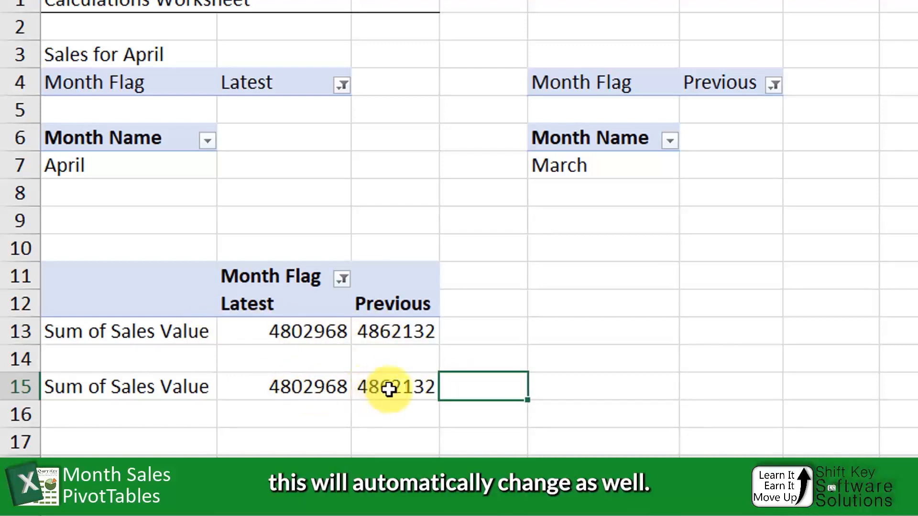
- Format the linked sales values in B15:C15 as Accounting in dollars without decimals
drag(254, 387, 375, 391)
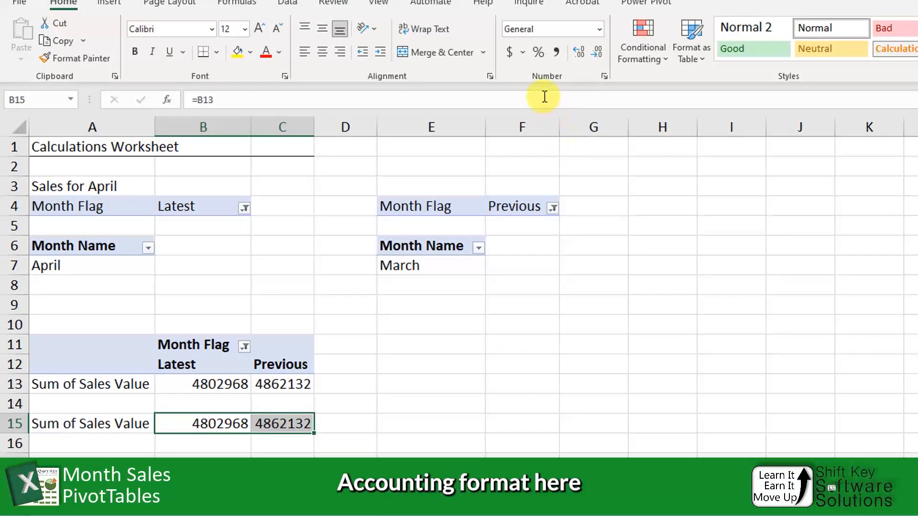
click(508, 54)
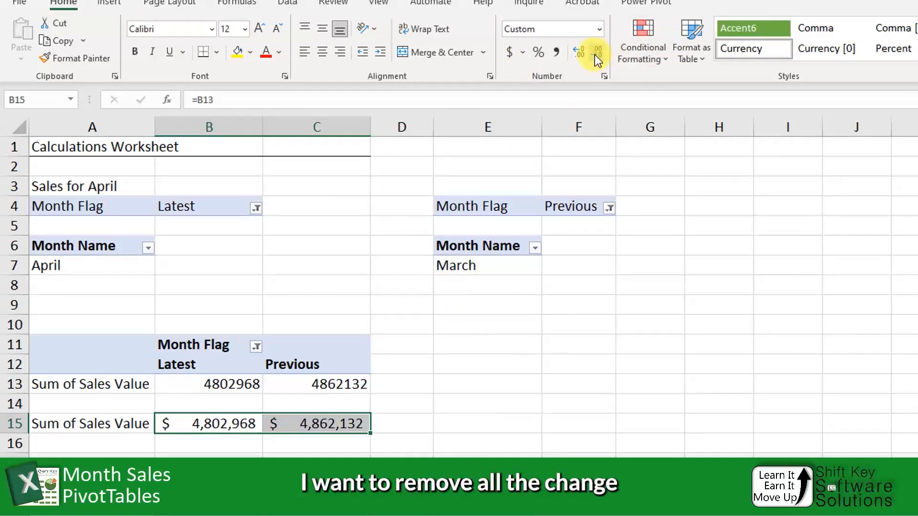
- Enter the month-over-month change formula =B15/C15-1 in cell D15
click(399, 424)
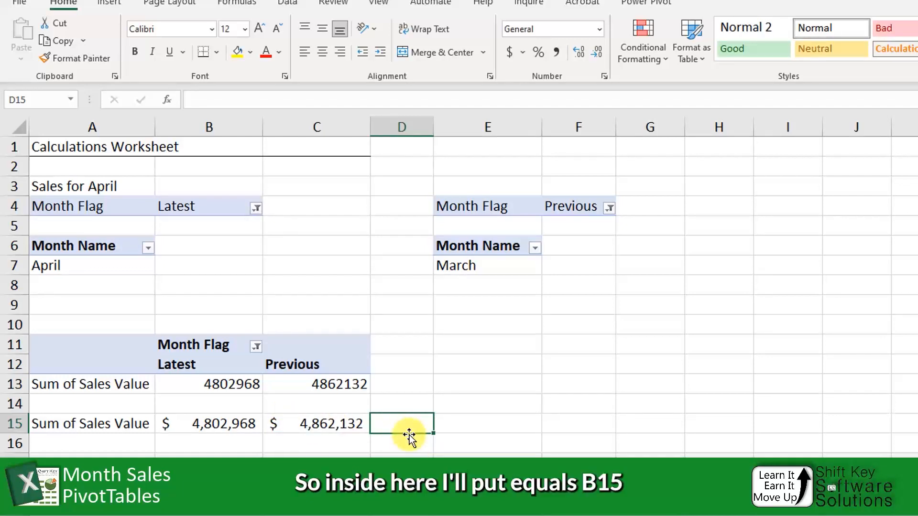
text(=b1)
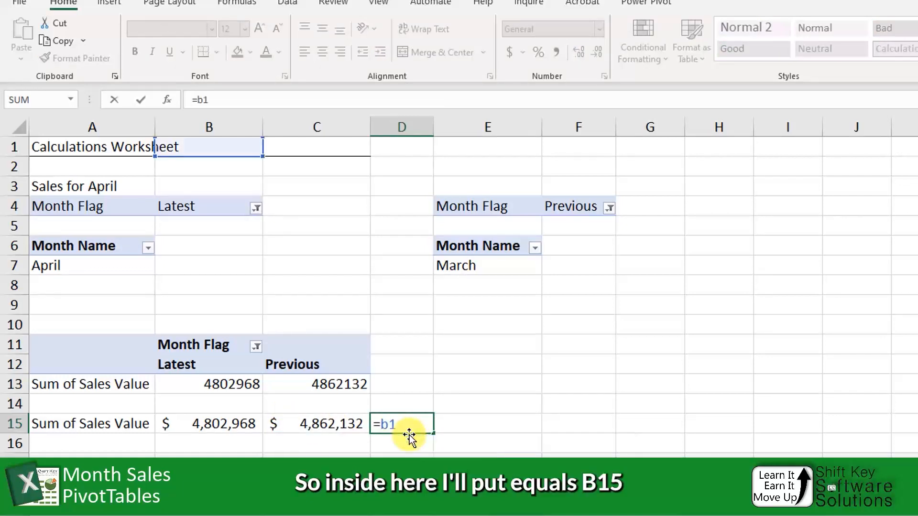
text(5/c15-1)
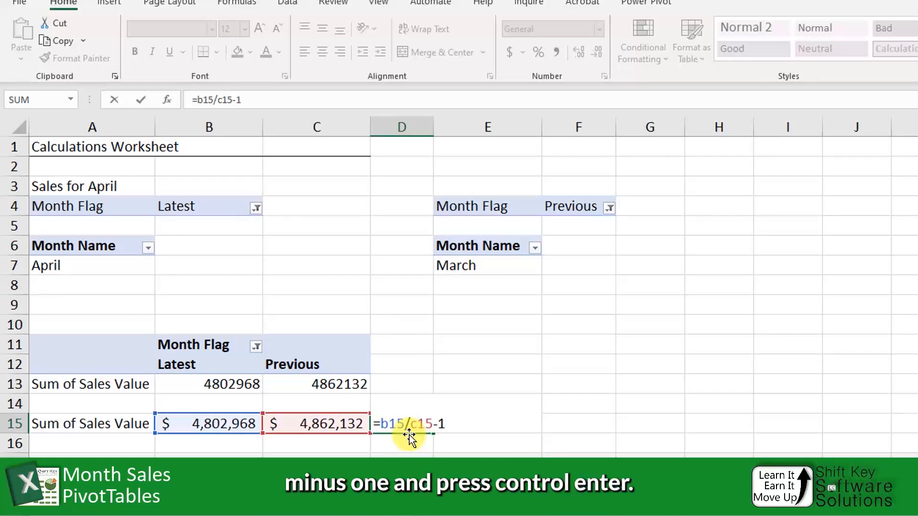
key(ctrl+Return)
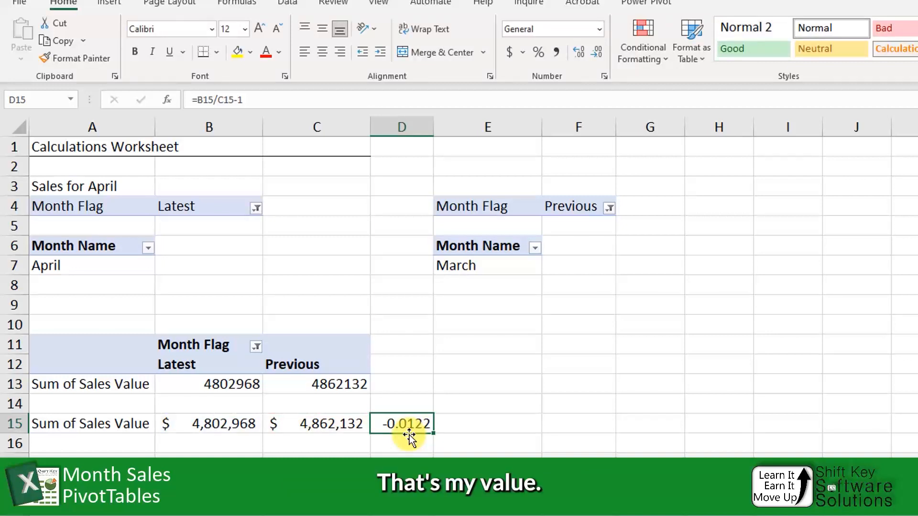
- Format D15 as a percentage with one decimal and set up a conditional formatting rule using the three colored arrows icon set
click(540, 54)
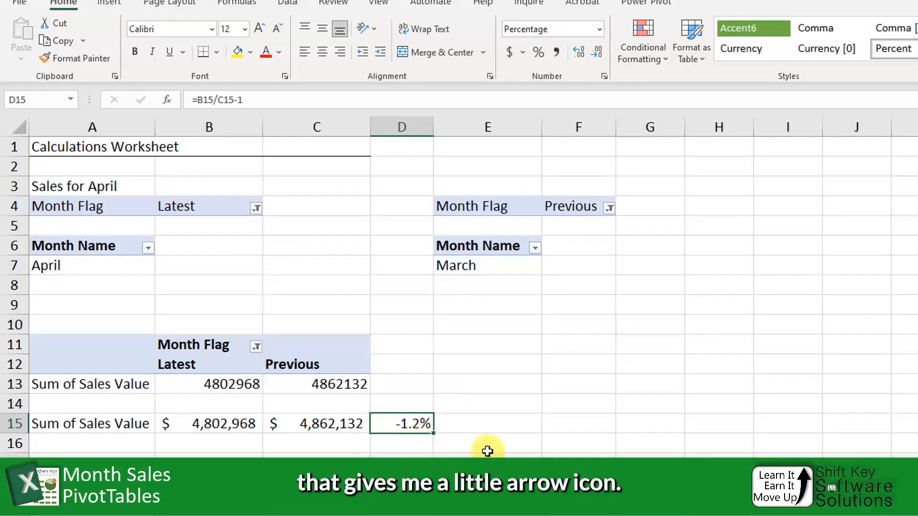
click(644, 59)
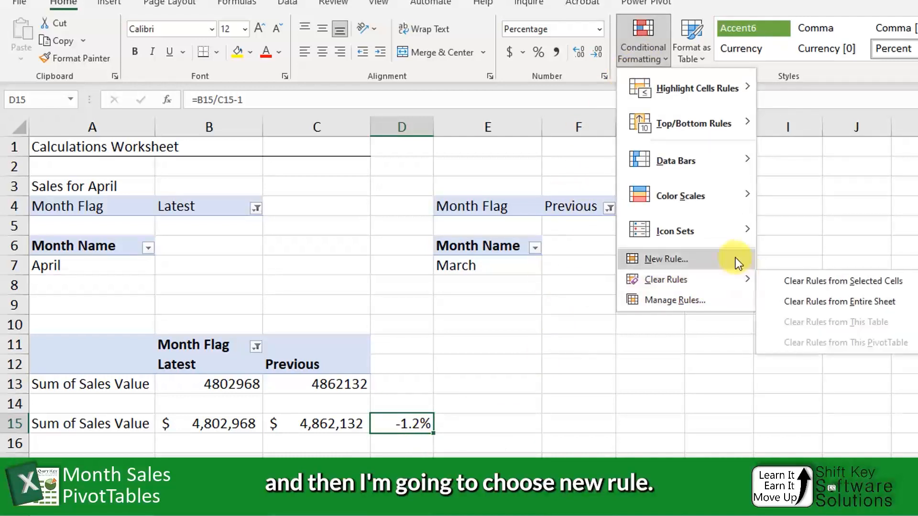
click(719, 259)
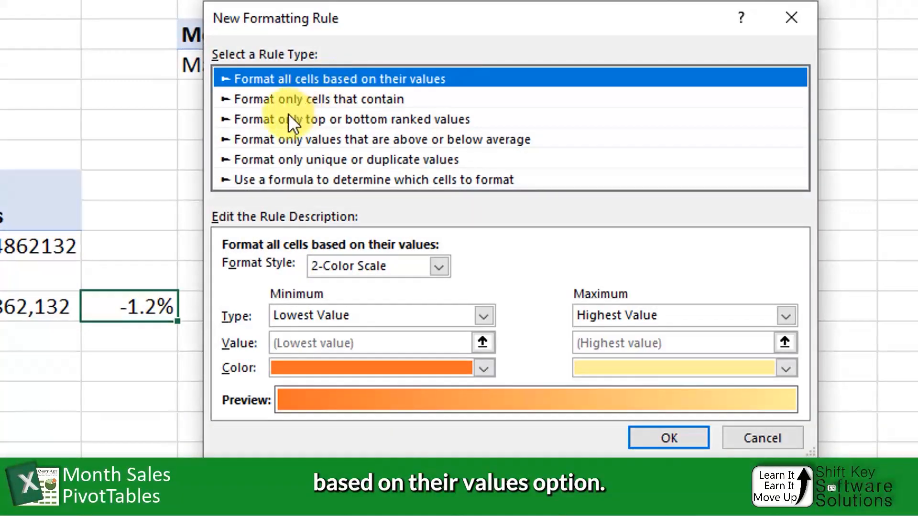
click(439, 267)
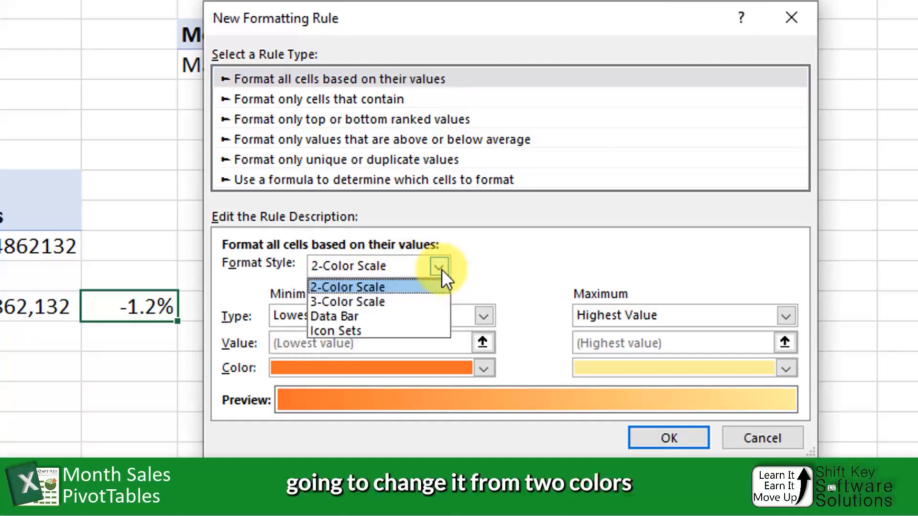
click(363, 330)
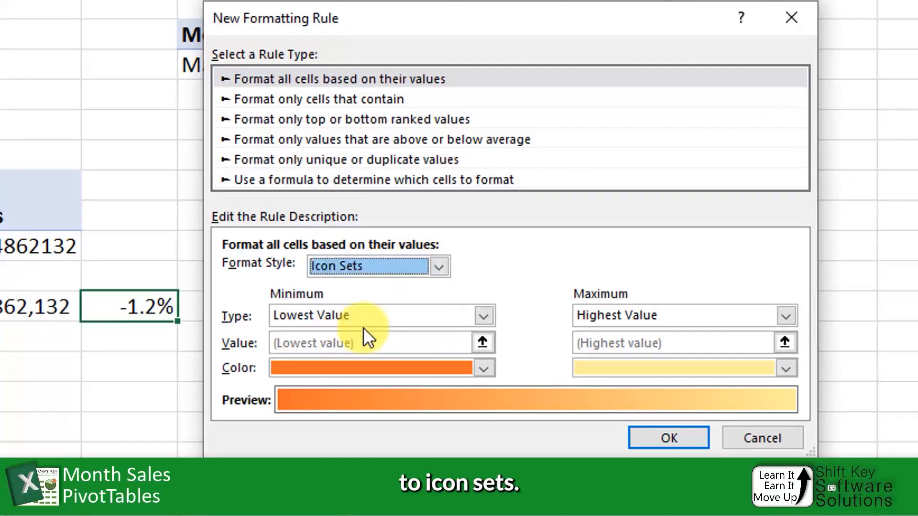
click(444, 302)
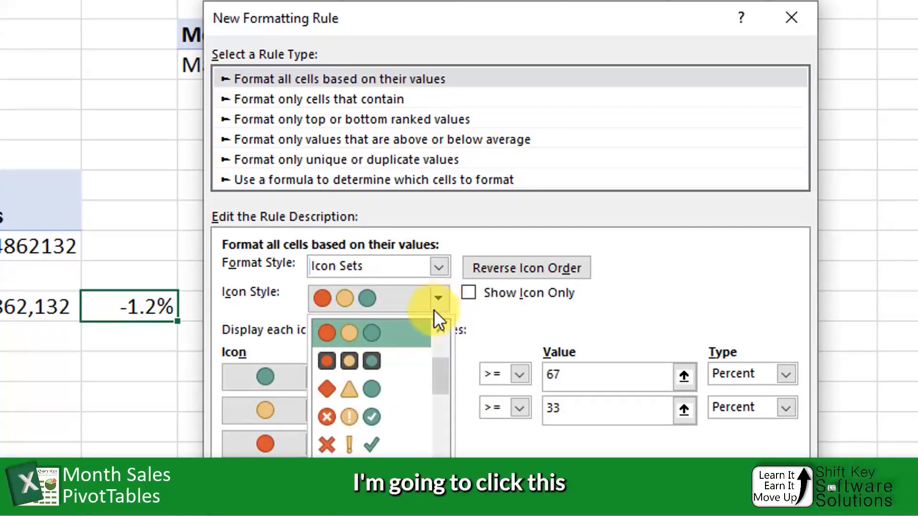
scroll(399, 418, up, 1)
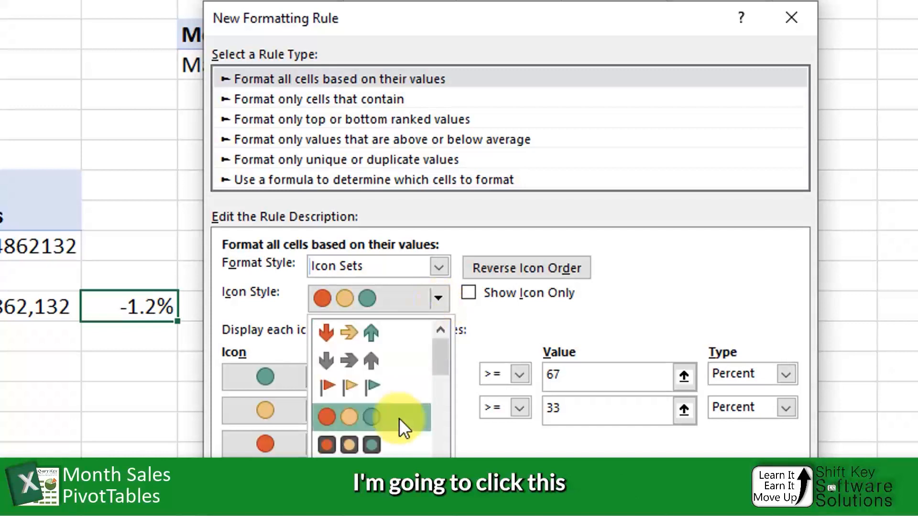
click(398, 335)
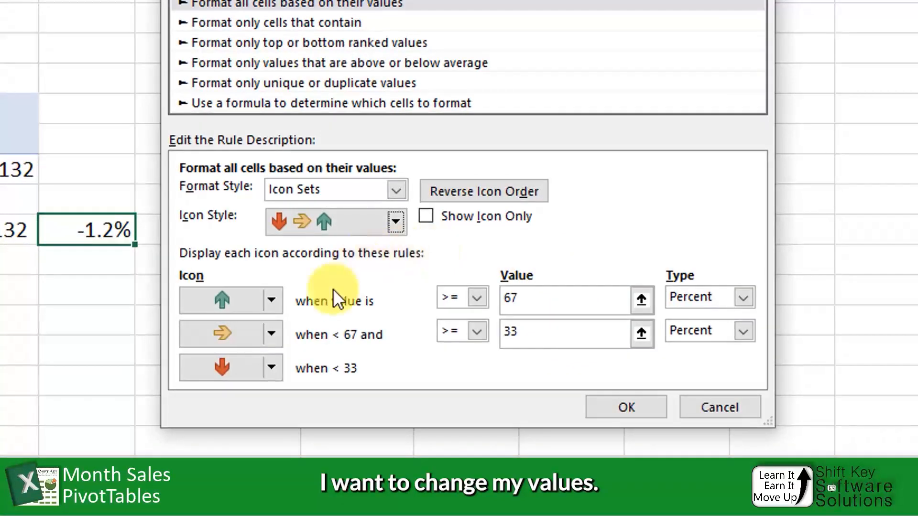
- Set both icon thresholds to Number, with the green arrow at >= 0.05 and the yellow arrow at >= -0.05, and apply the rule
click(738, 296)
click(721, 313)
click(720, 330)
click(707, 348)
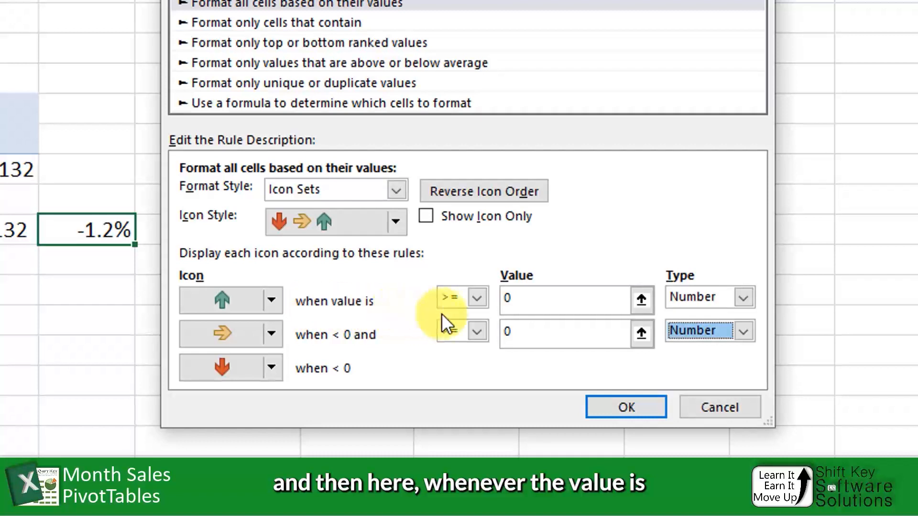
click(523, 304)
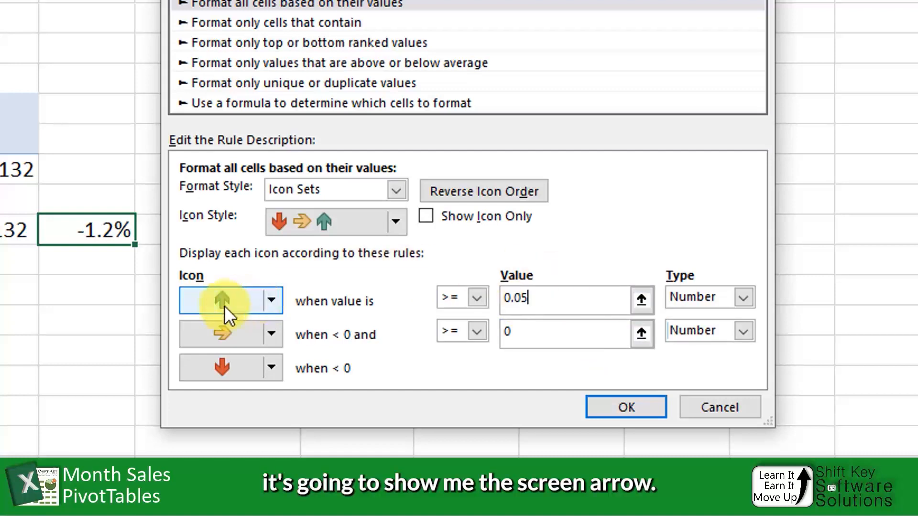
click(541, 335)
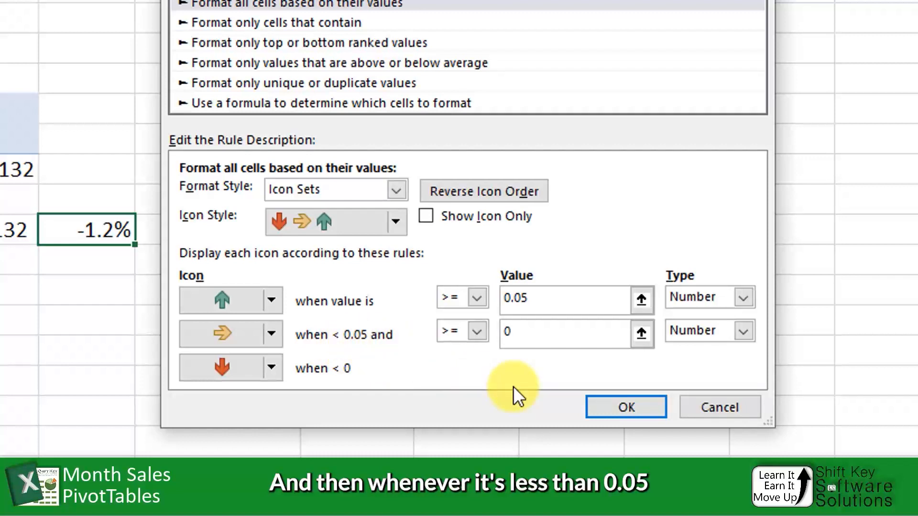
key(BackSpace)
text(-0.)
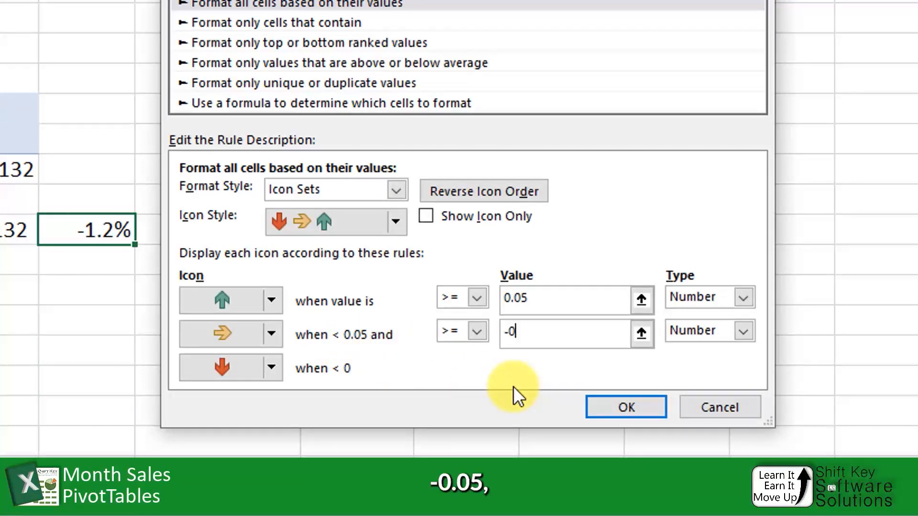
text(05)
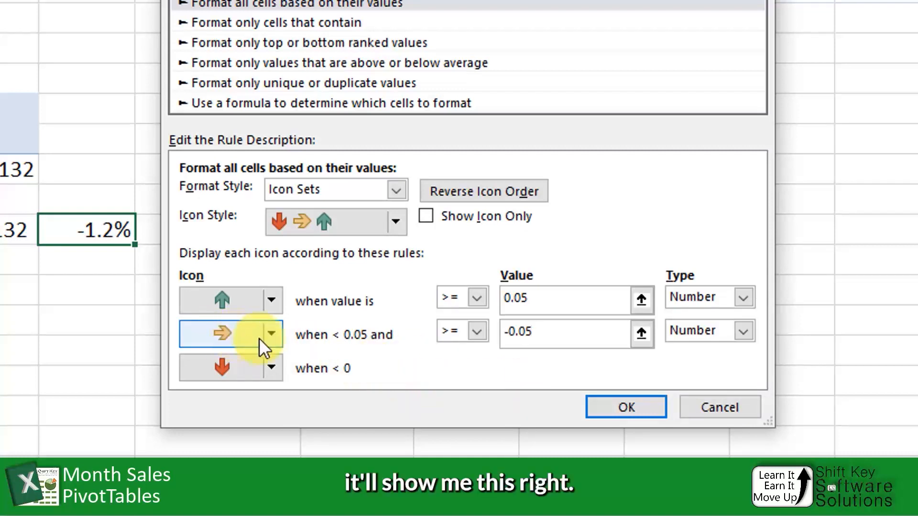
click(637, 408)
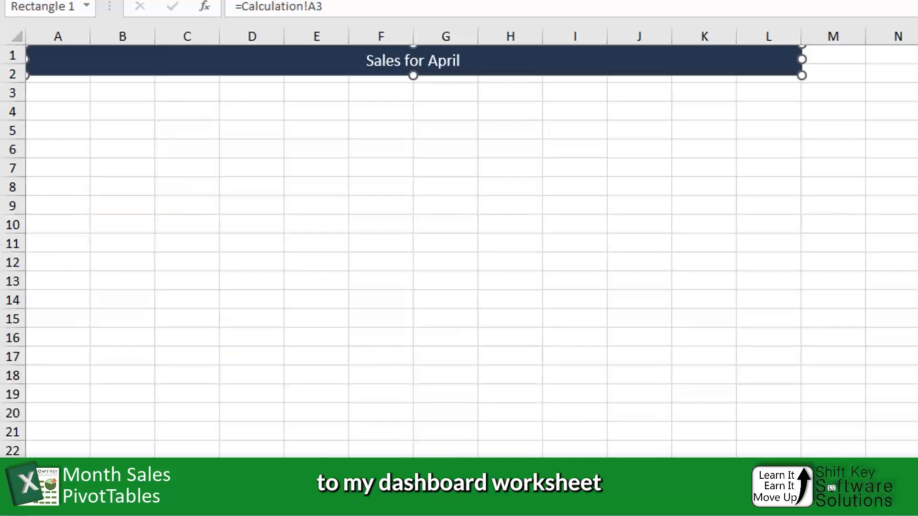
- Move the two green horizontal shapes on the dashboard worksheet from rows 43–47 to directly beneath the header, aligned with column A
scroll(124, 297, down, 3)
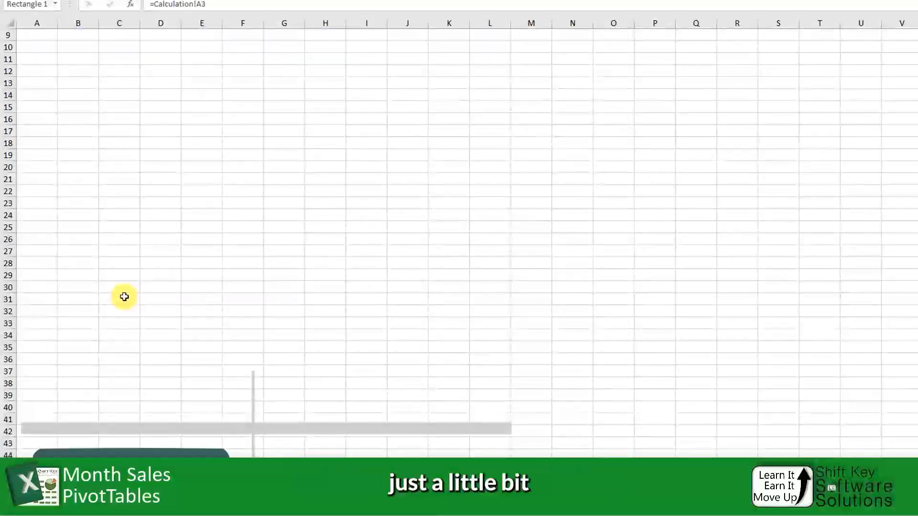
scroll(124, 297, down, 3)
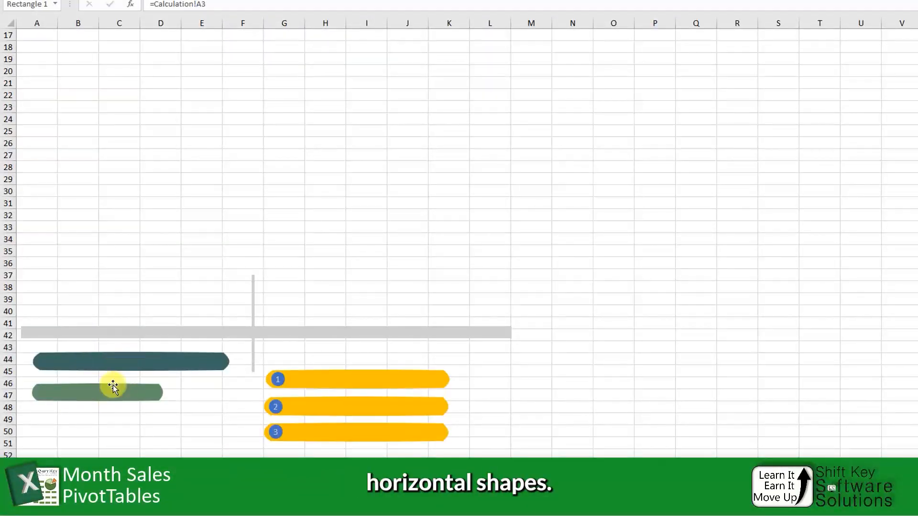
click(127, 393)
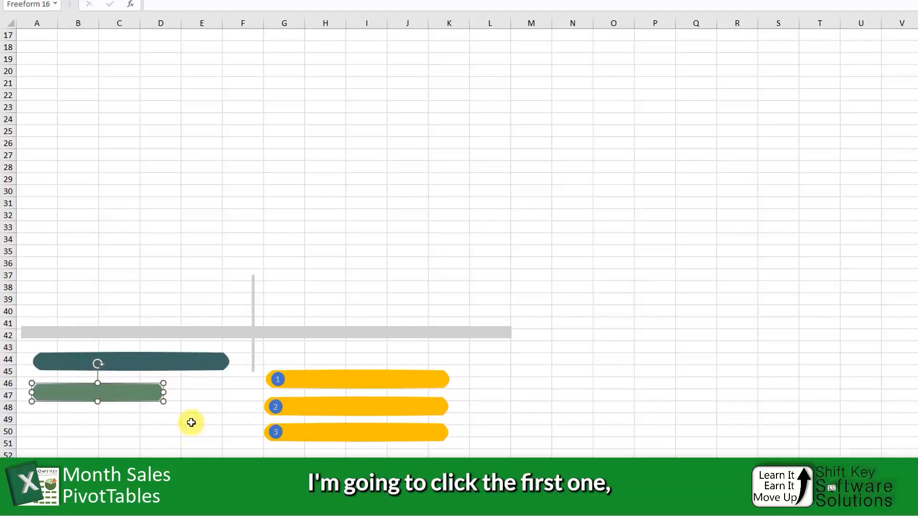
ctrl+click(184, 366)
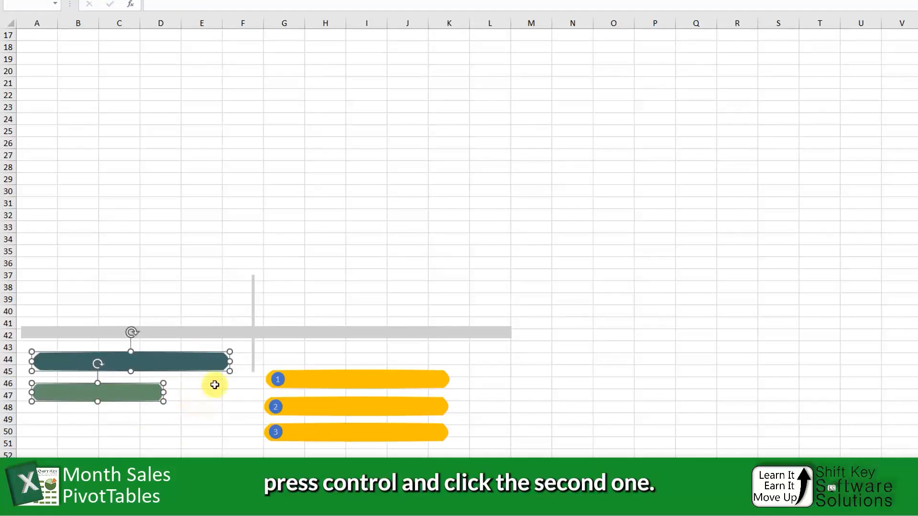
drag(192, 349, 190, 85)
scroll(188, 143, up, 5)
key(Escape)
drag(154, 233, 124, 66)
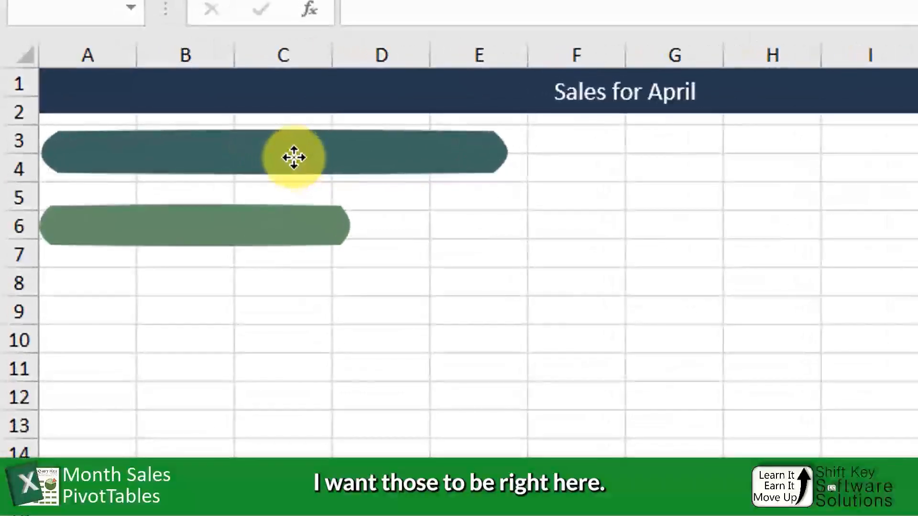
drag(294, 158, 292, 152)
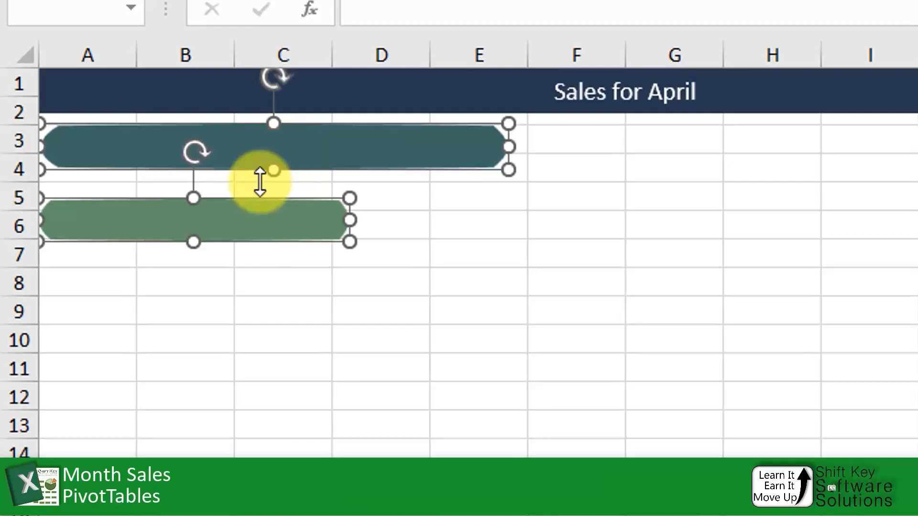
click(567, 274)
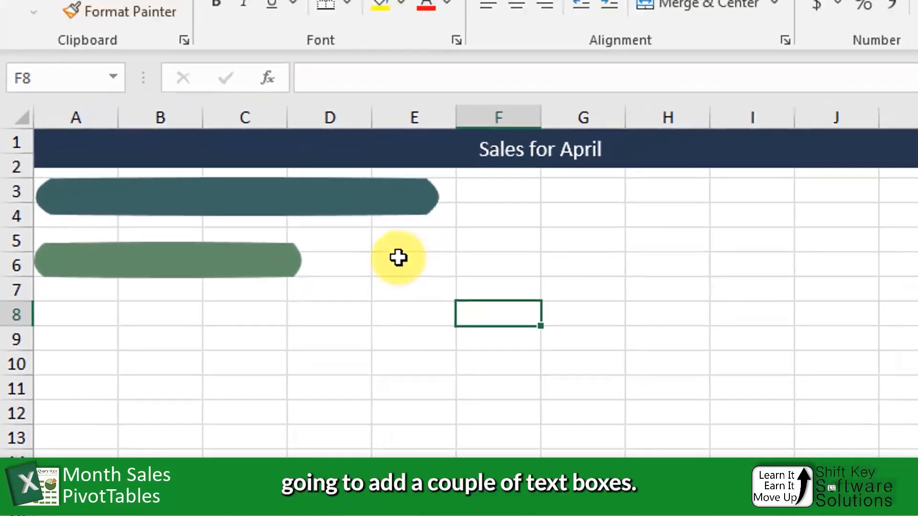
click(514, 218)
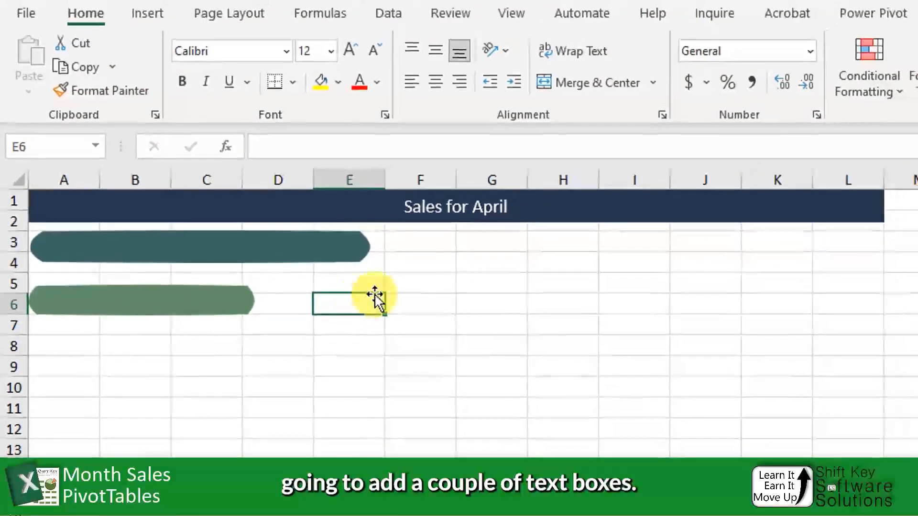
- Insert a text box below the green shapes and link it to the latest month name with =Calculation!A7
click(148, 13)
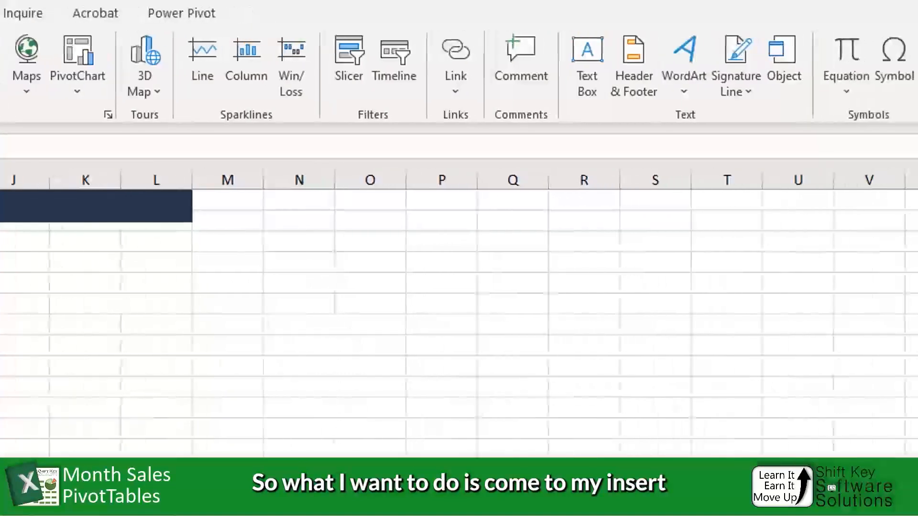
click(584, 76)
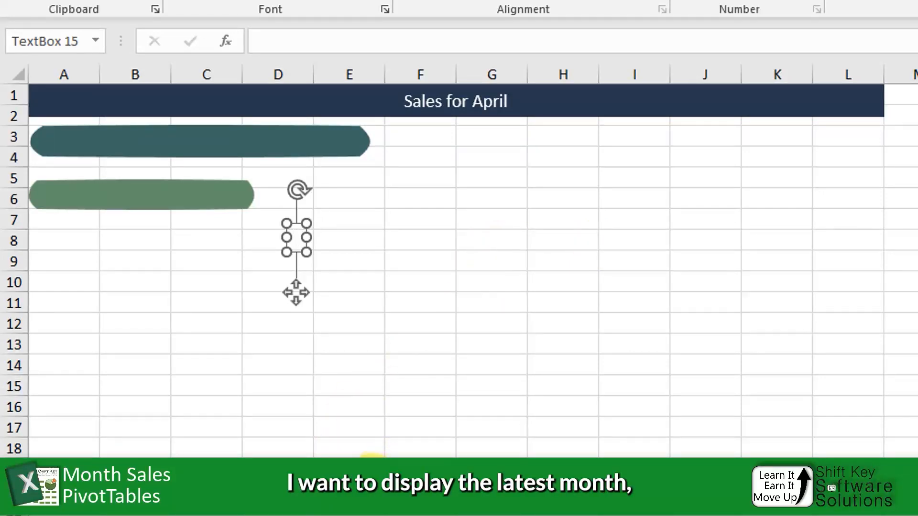
click(373, 493)
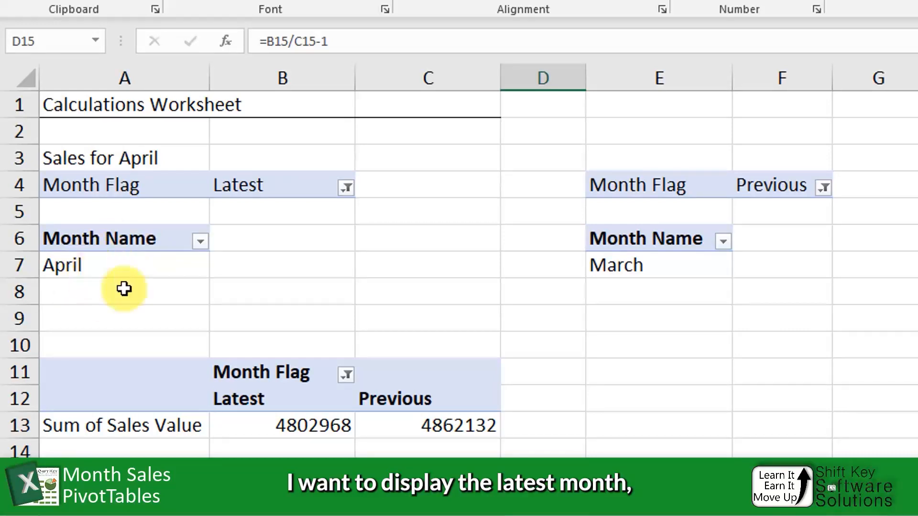
click(344, 492)
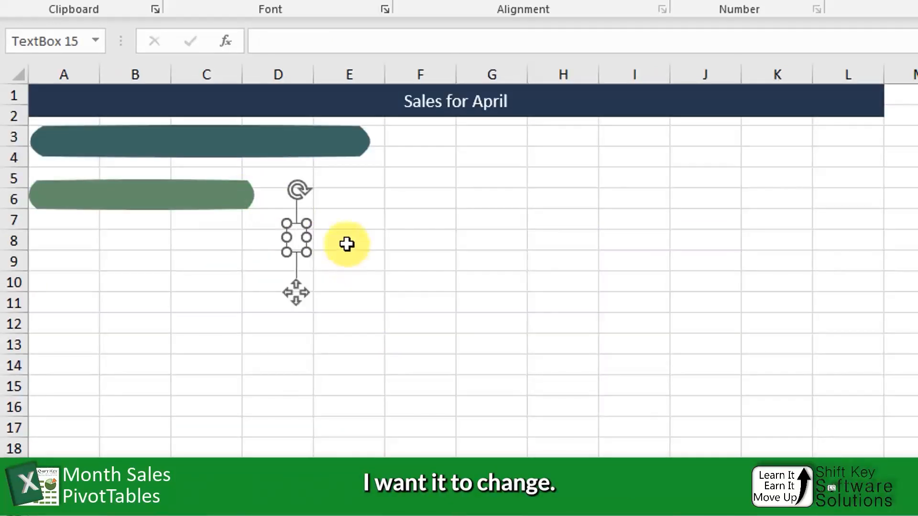
click(351, 43)
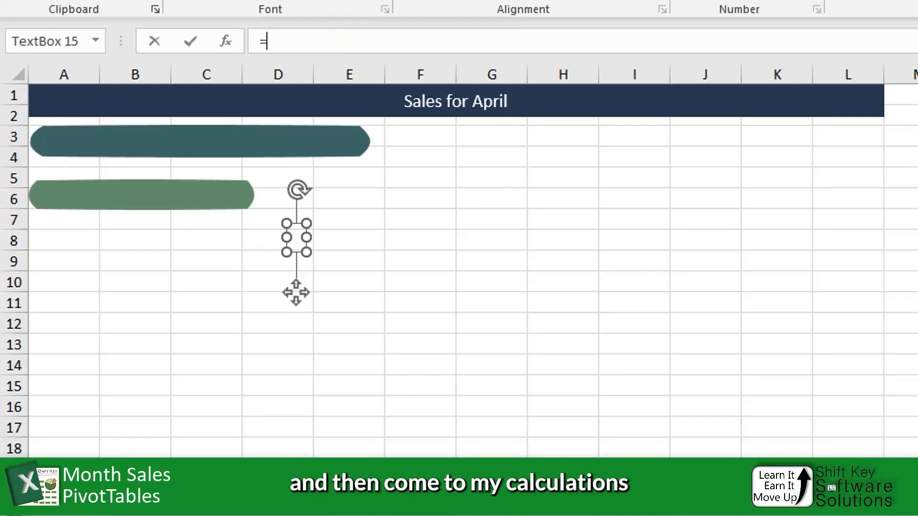
click(206, 502)
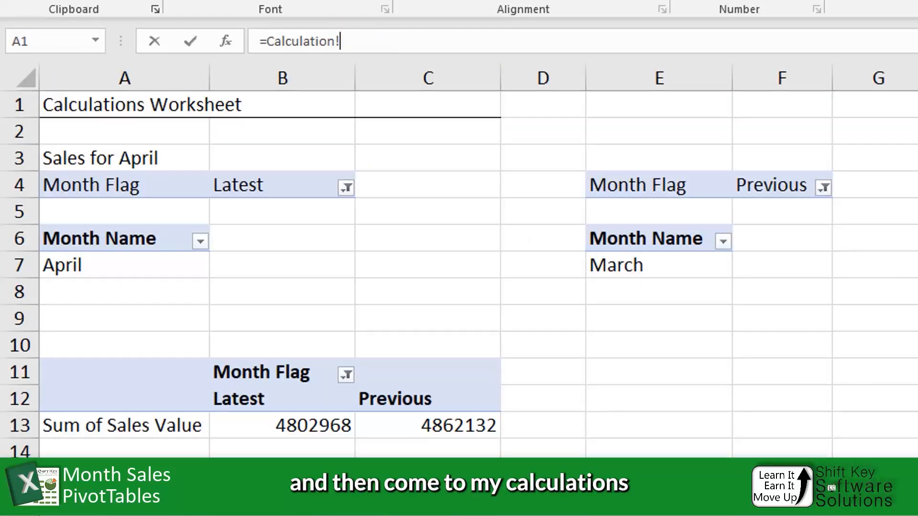
click(117, 270)
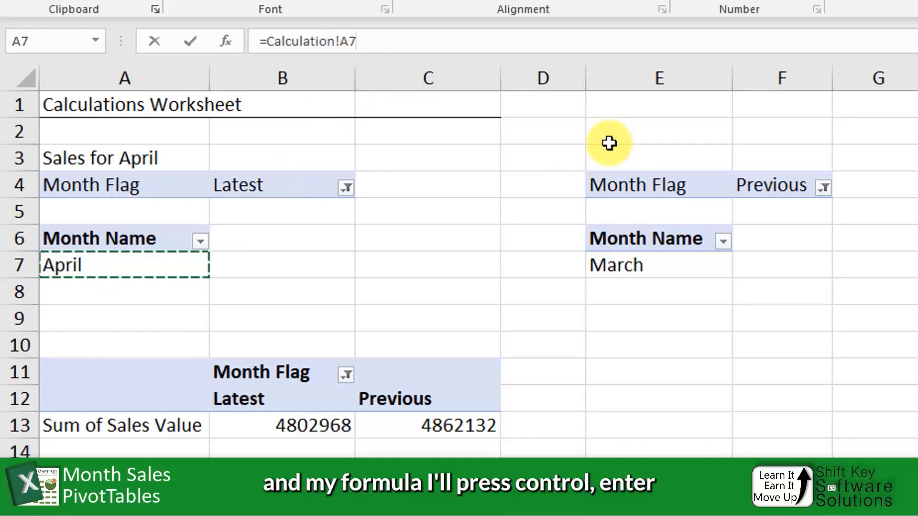
key(ctrl+Return)
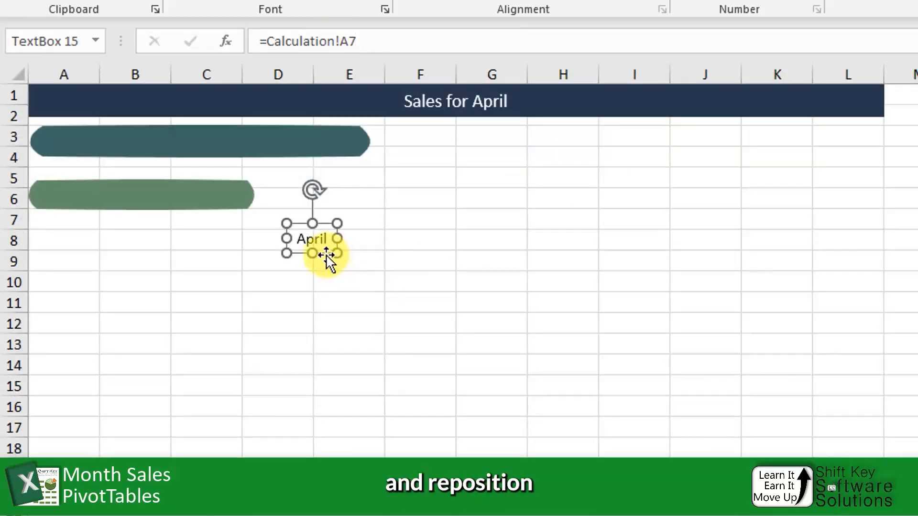
- Place the month text box at the start of the dark teal shape, format it as 14-point white text, and nudge it up
drag(327, 255, 88, 157)
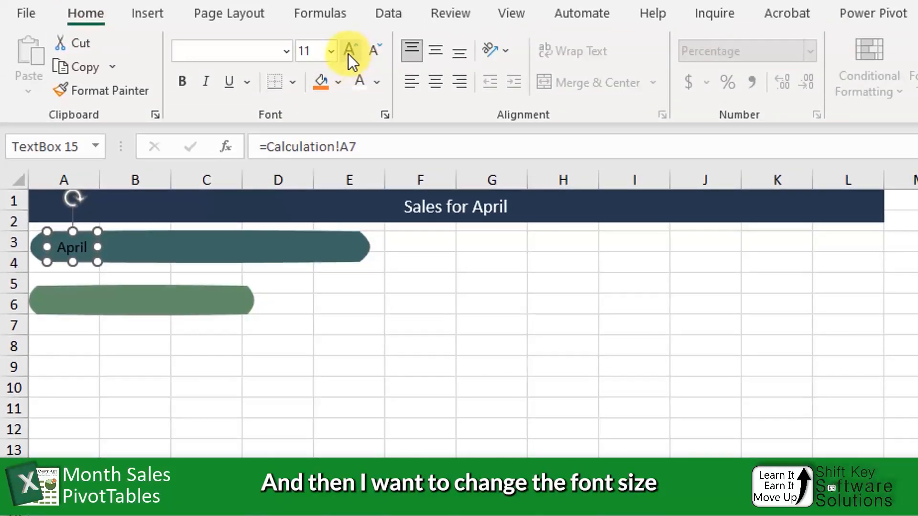
click(349, 53)
click(349, 54)
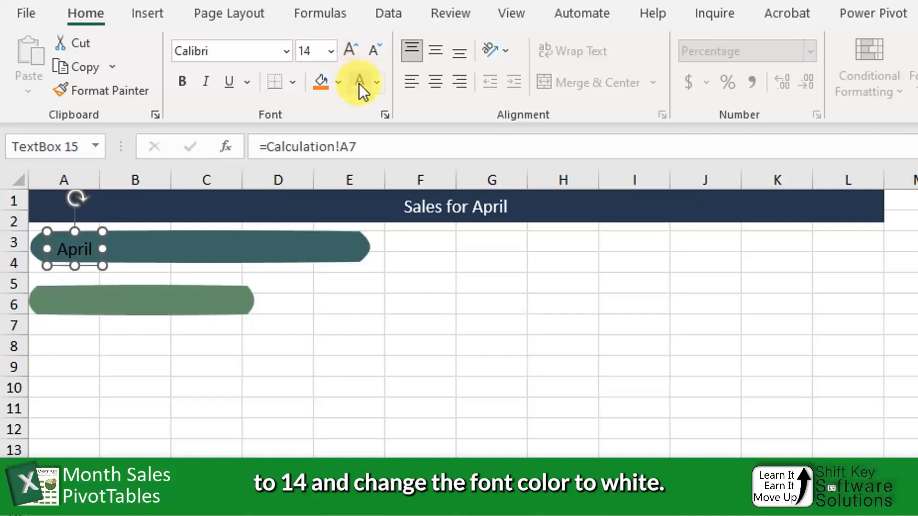
click(376, 84)
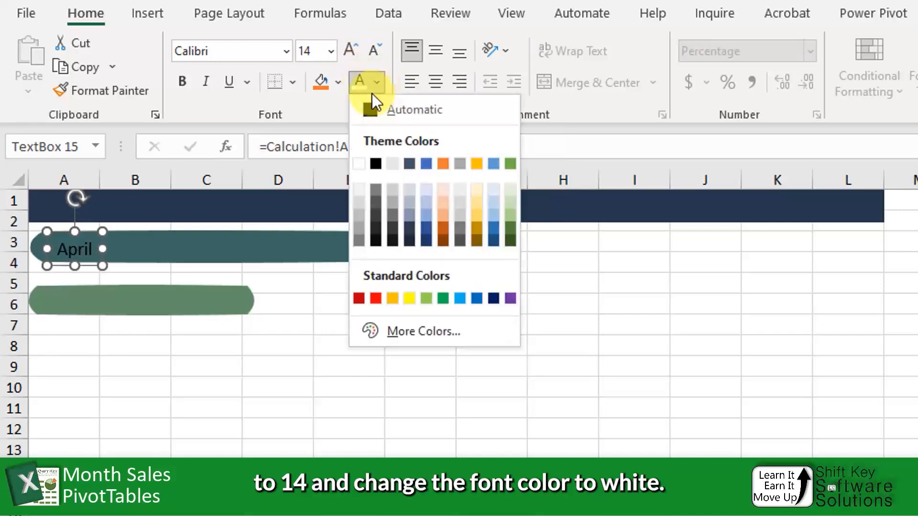
click(360, 163)
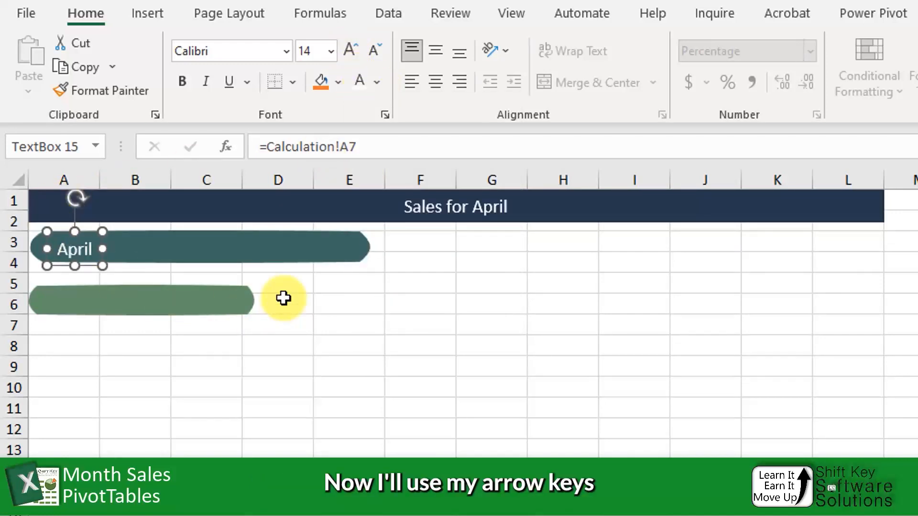
key(Up)
key(Up)
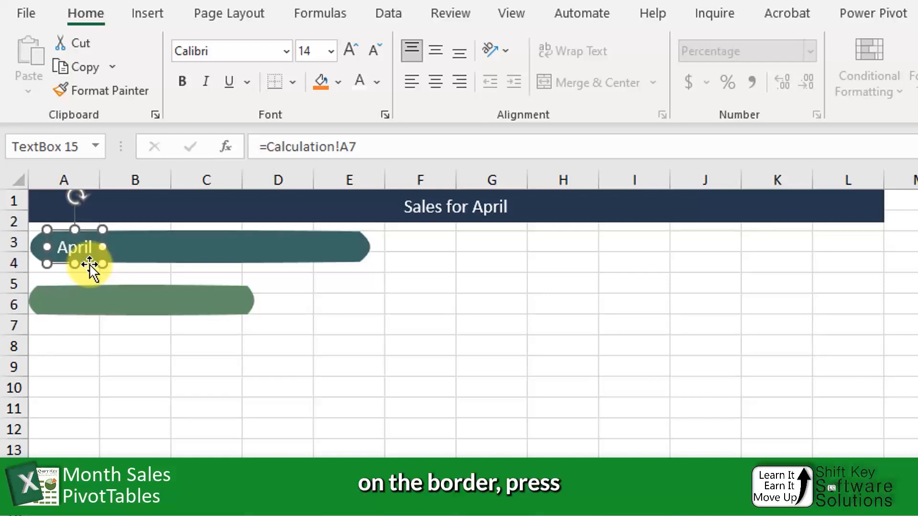
- Duplicate the month text box further along the dark teal shape as a sales value box linked to =Calculation!B15, in 14-point white text
ctrl+drag(90, 264, 167, 265)
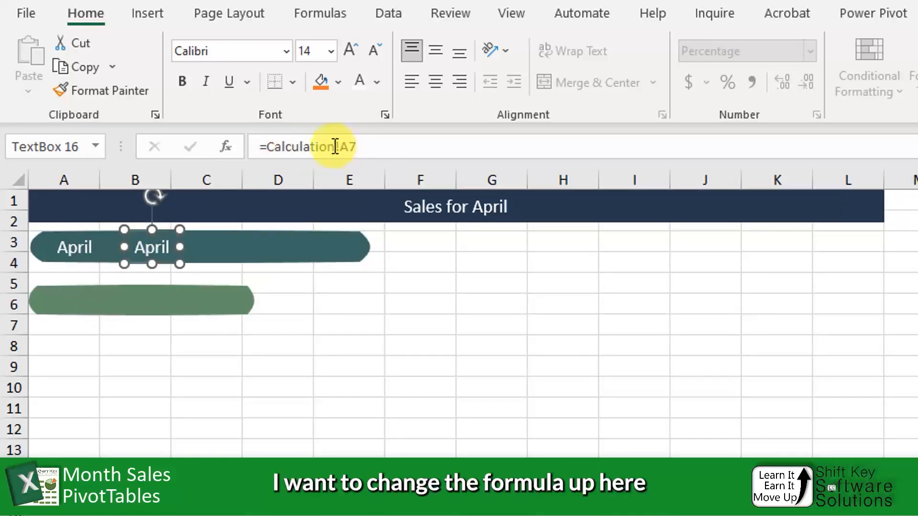
click(351, 147)
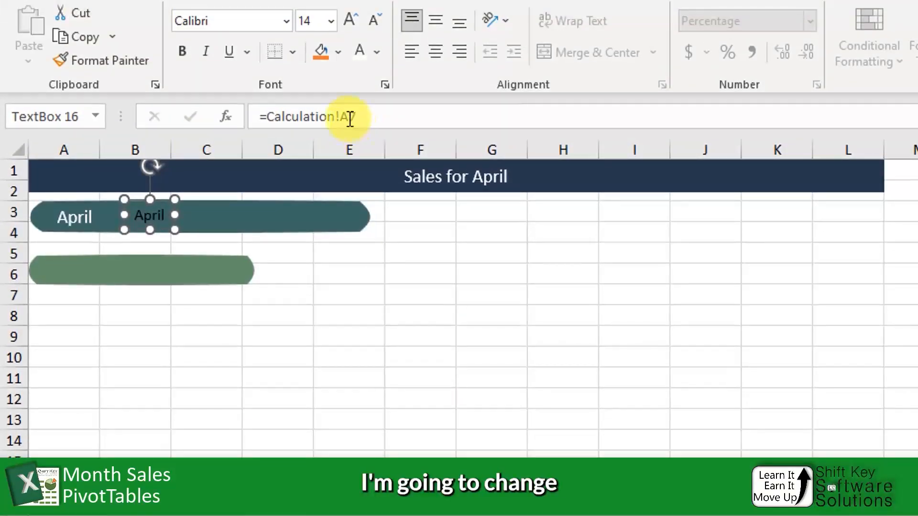
click(348, 117)
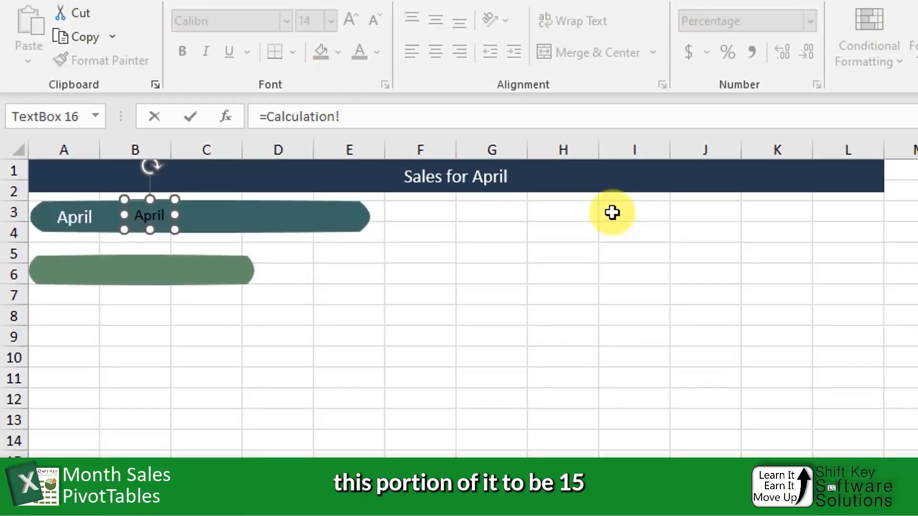
text(B15)
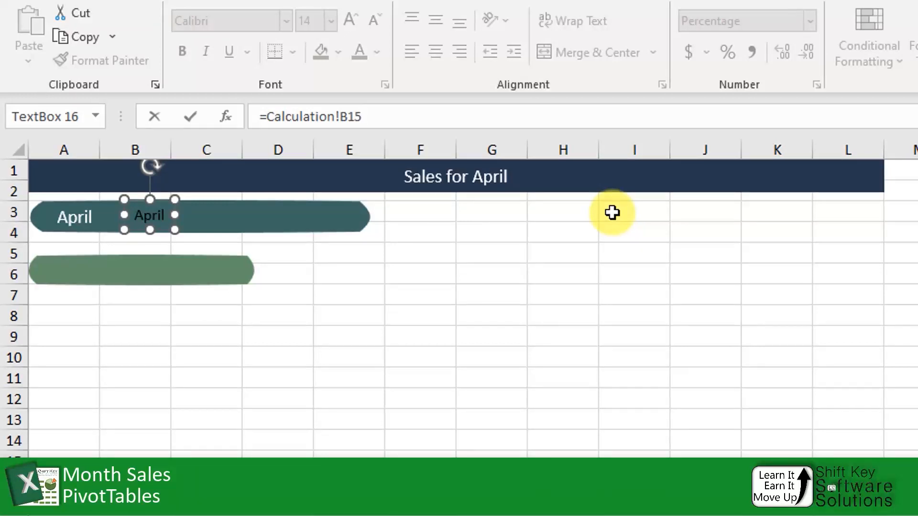
key(ctrl+Return)
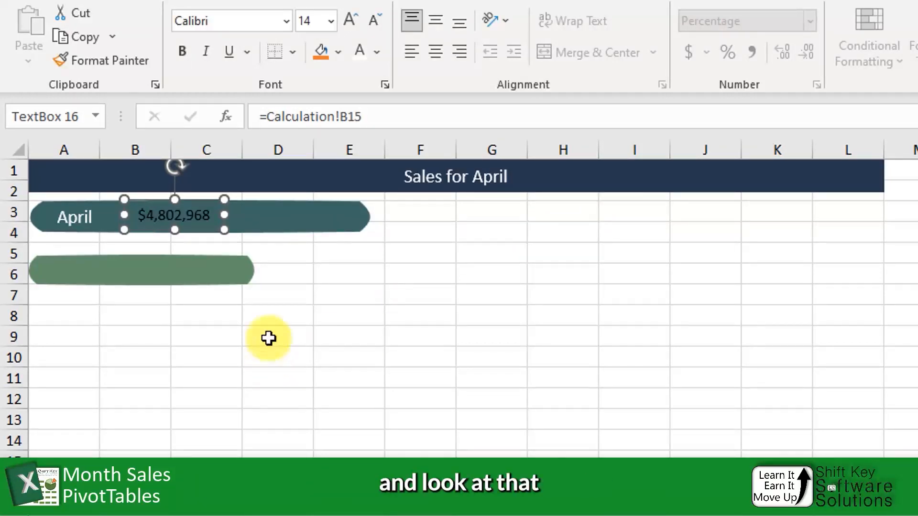
click(346, 18)
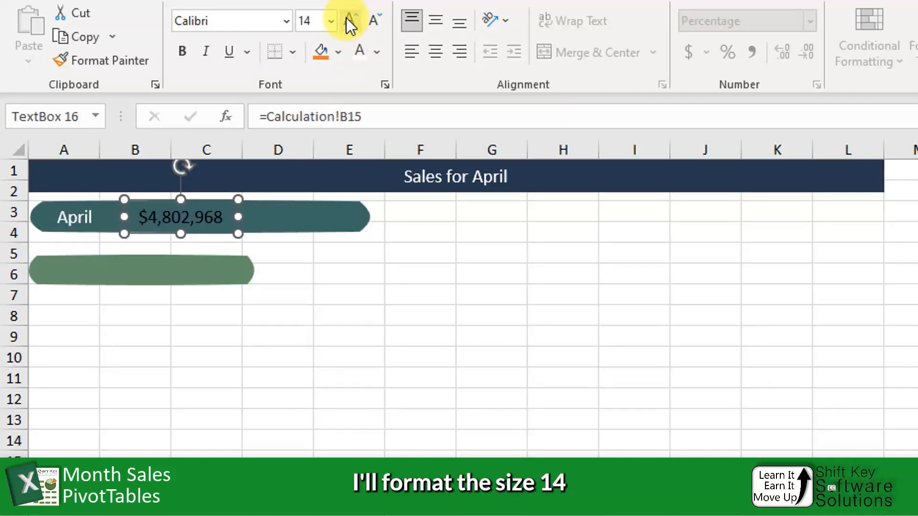
click(358, 48)
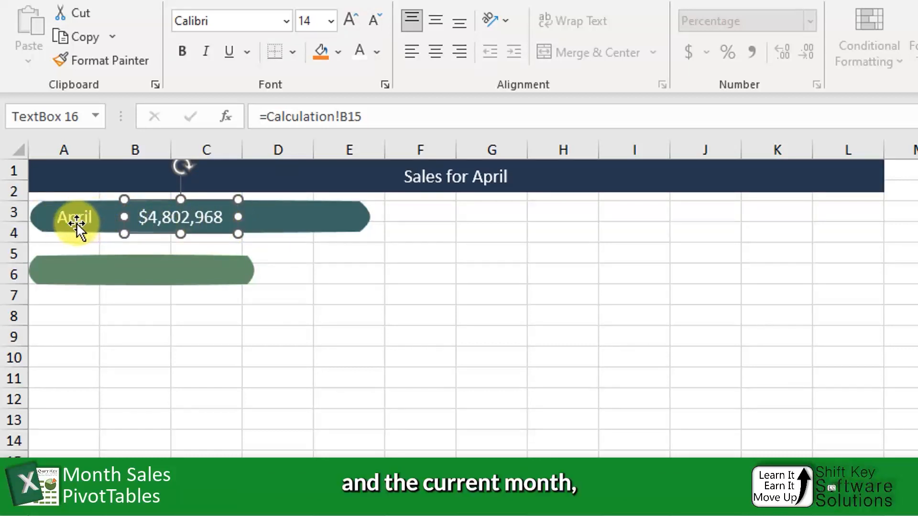
- Copy the month and sales value text boxes together onto the lighter green shape below
key(ctrl)
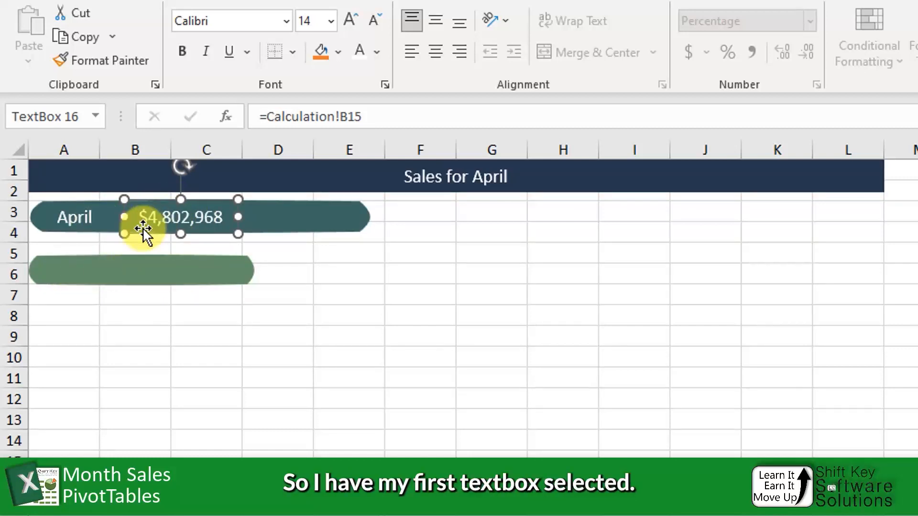
ctrl+click(81, 217)
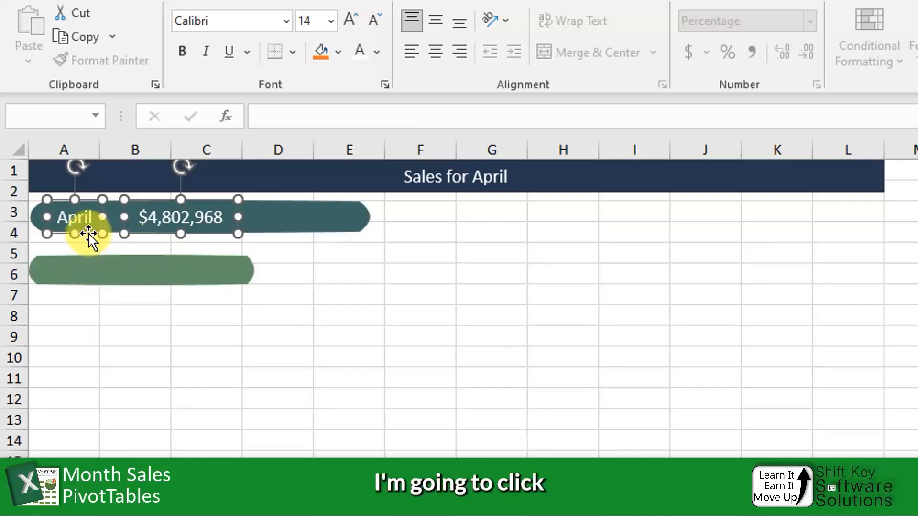
drag(89, 237, 86, 287)
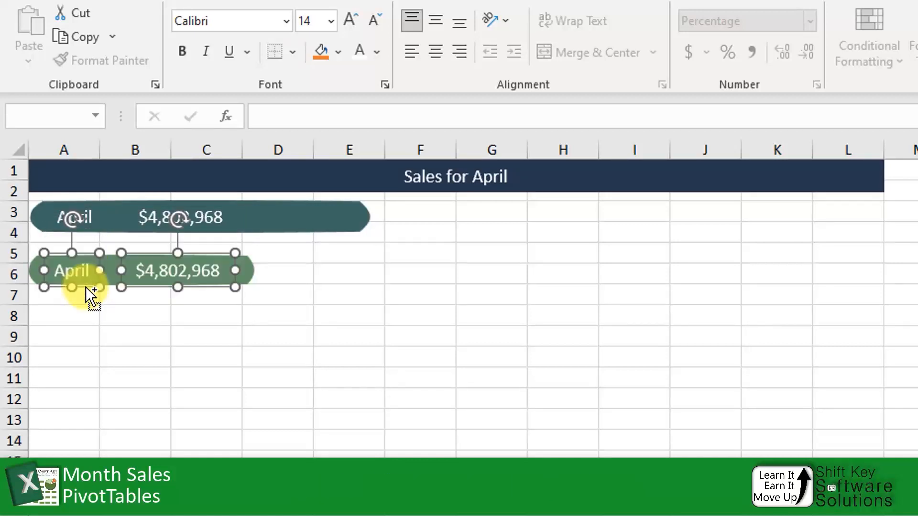
click(175, 351)
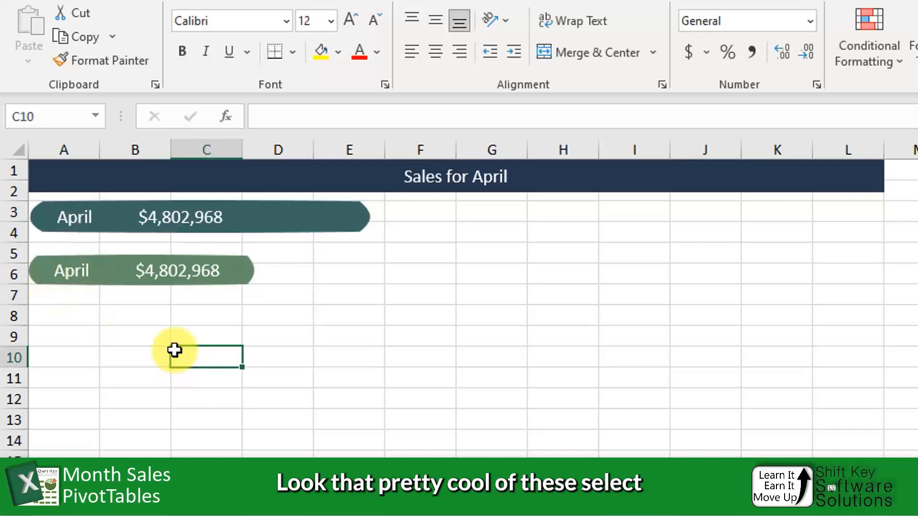
- Relink the text boxes on the lighter green shape, the month name to =Calculation!E7 and the sales value to =Calculation!C15
click(76, 275)
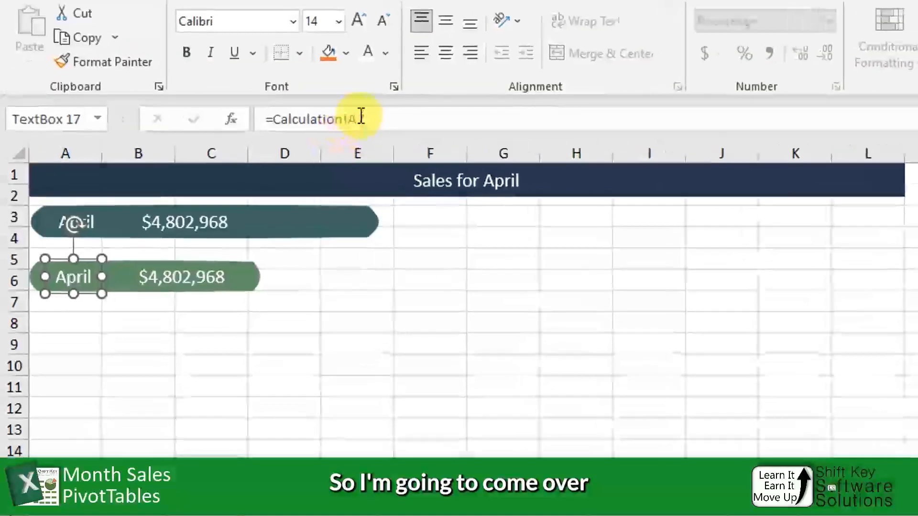
click(360, 118)
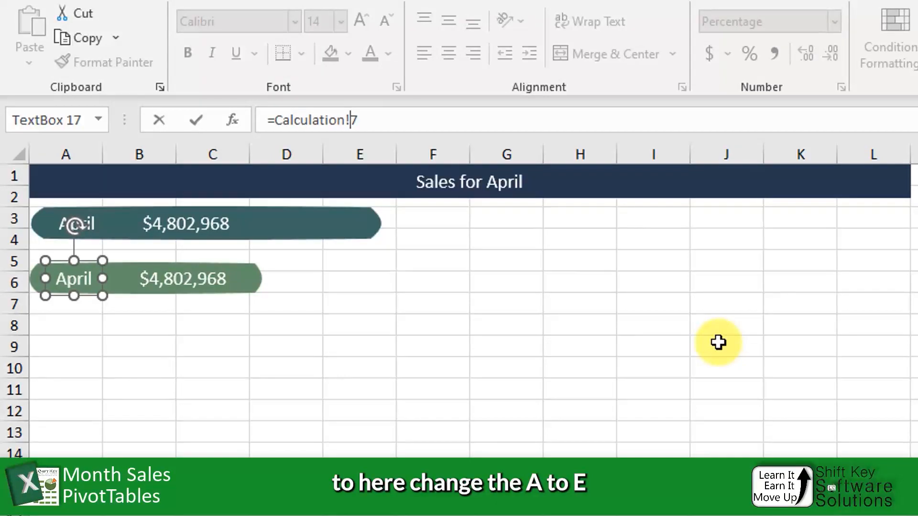
text(E)
key(ctrl+Return)
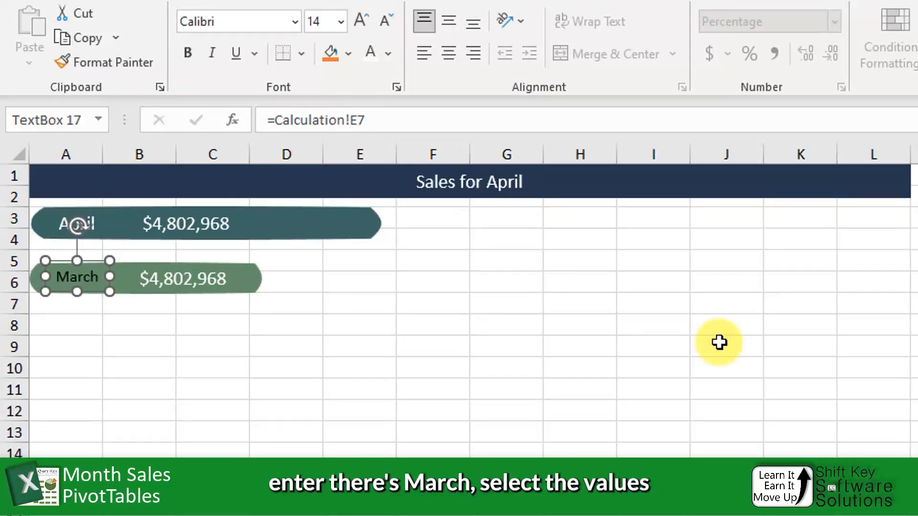
click(210, 279)
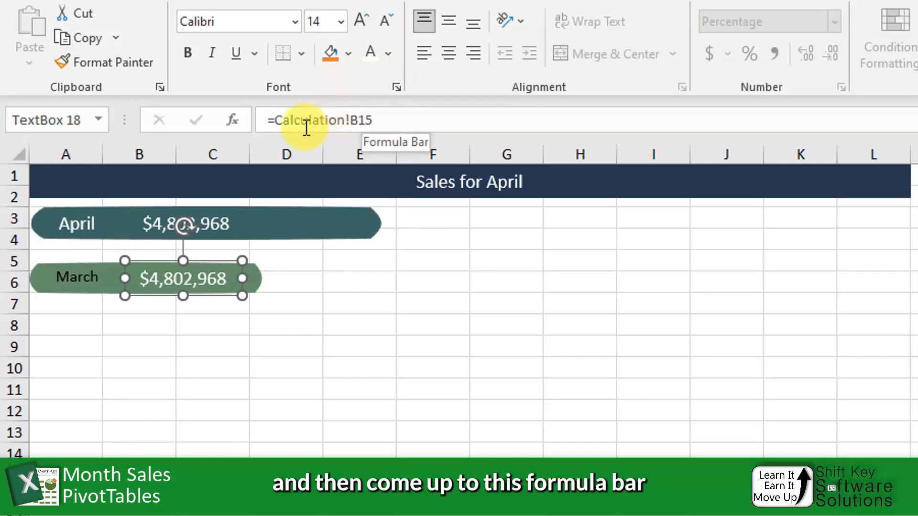
click(363, 120)
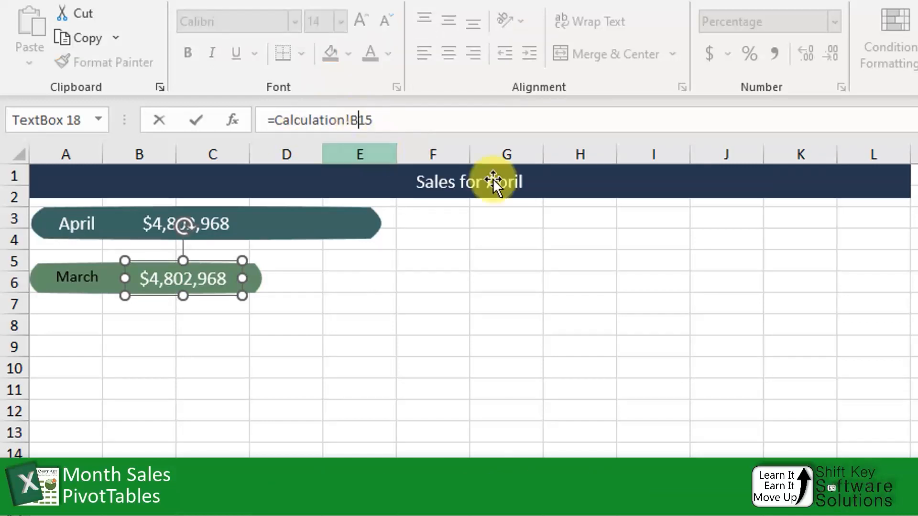
text(C)
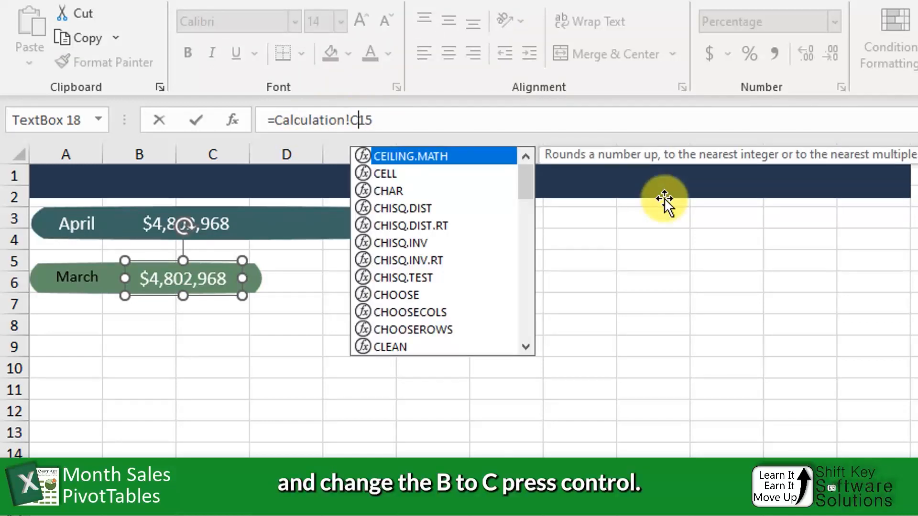
key(ctrl+Return)
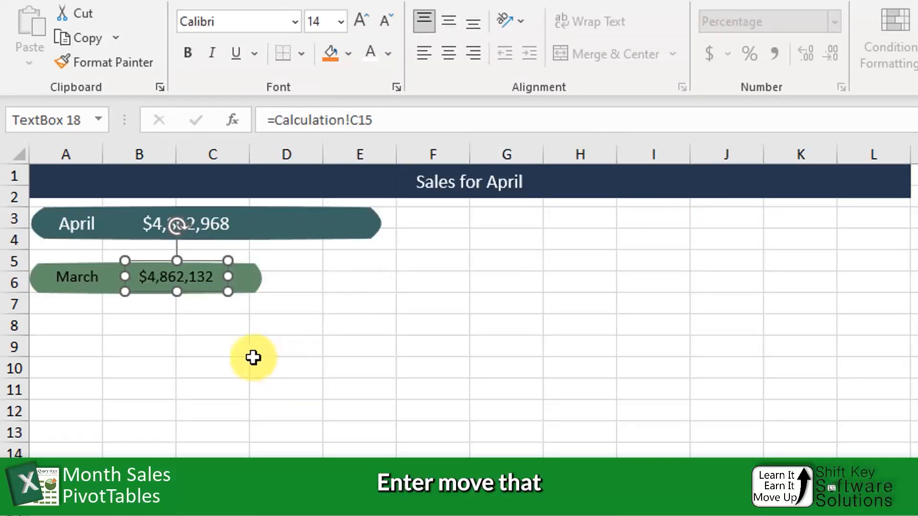
- Nudge the previous month's sales value and month name text boxes down two steps each within the lighter green shape
key(Down)
key(Down)
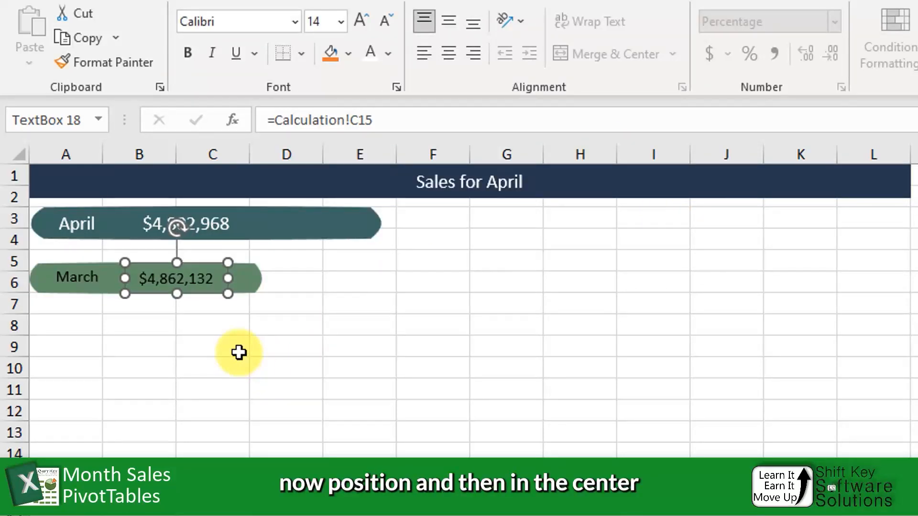
click(79, 272)
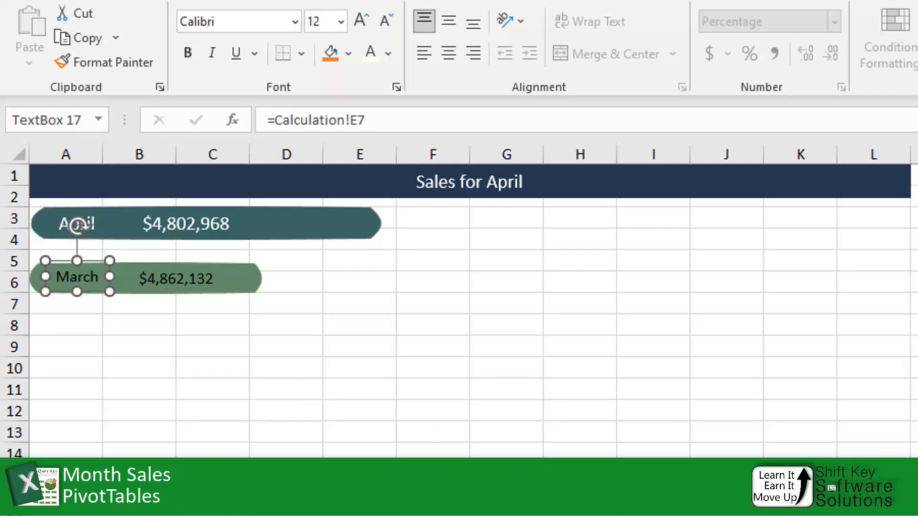
key(Down)
key(Down)
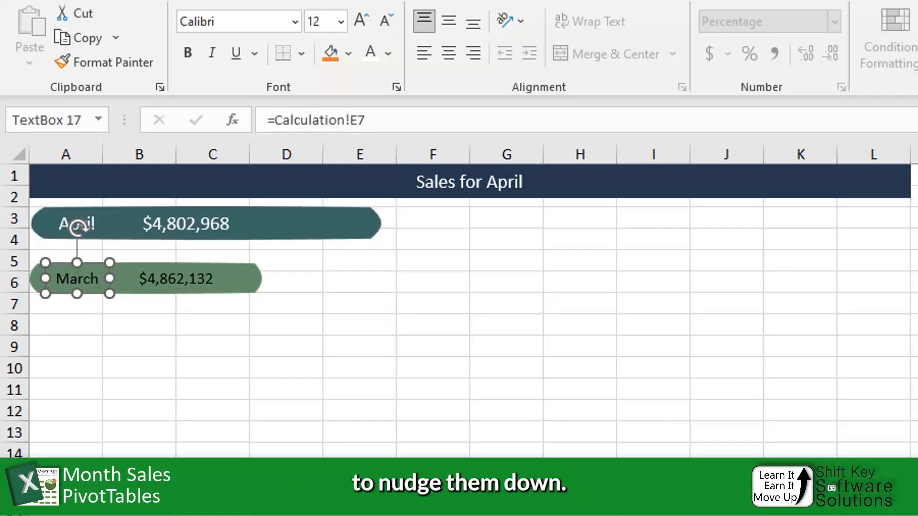
- Format both text boxes on the lighter green shape as 14-point white text
ctrl+click(204, 283)
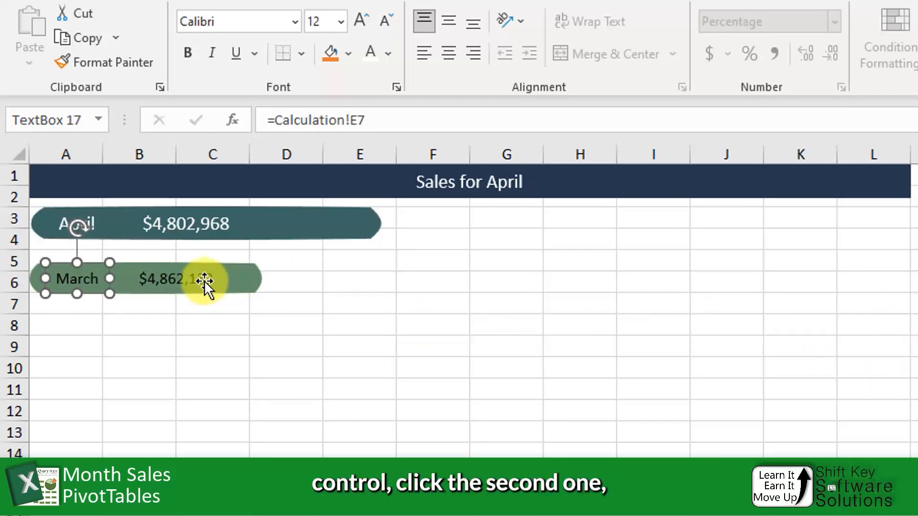
click(359, 19)
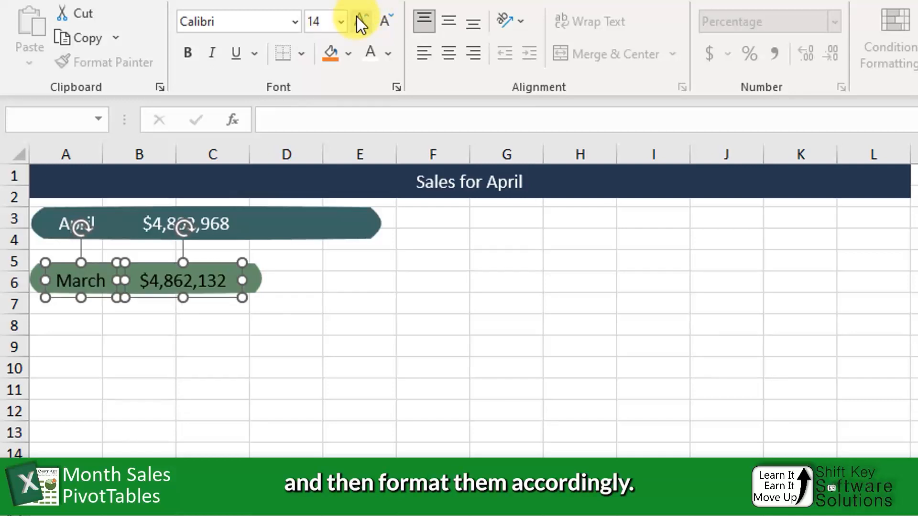
click(371, 53)
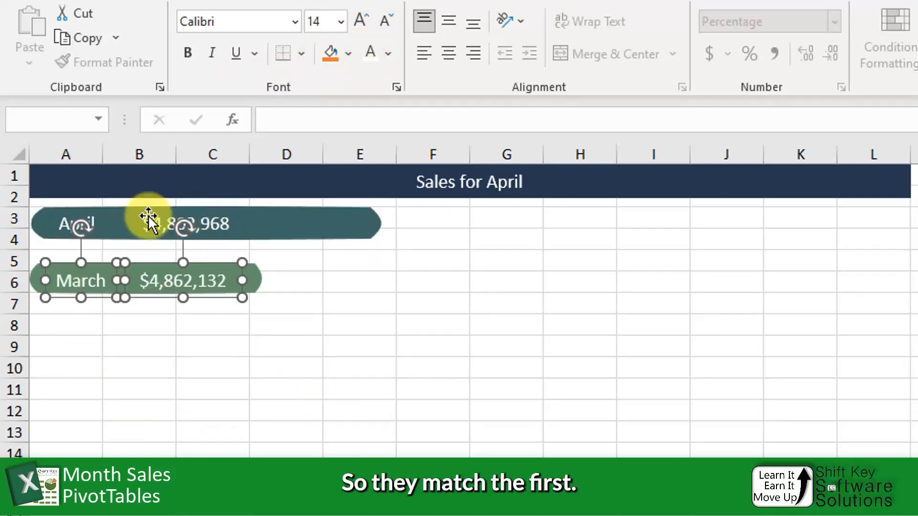
key(Escape)
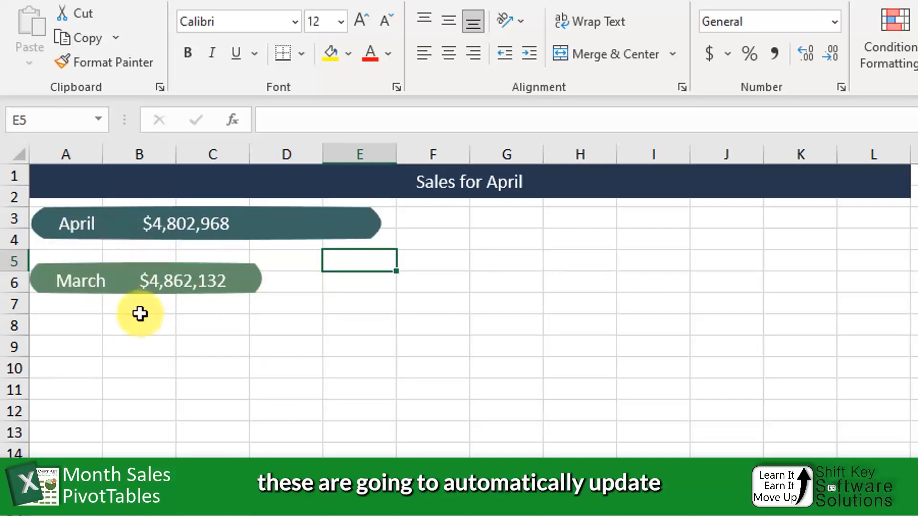
- Copy the percentage change in cell D15 of the calculations worksheet and paste it as a linked picture at E6 on the dashboard
click(170, 277)
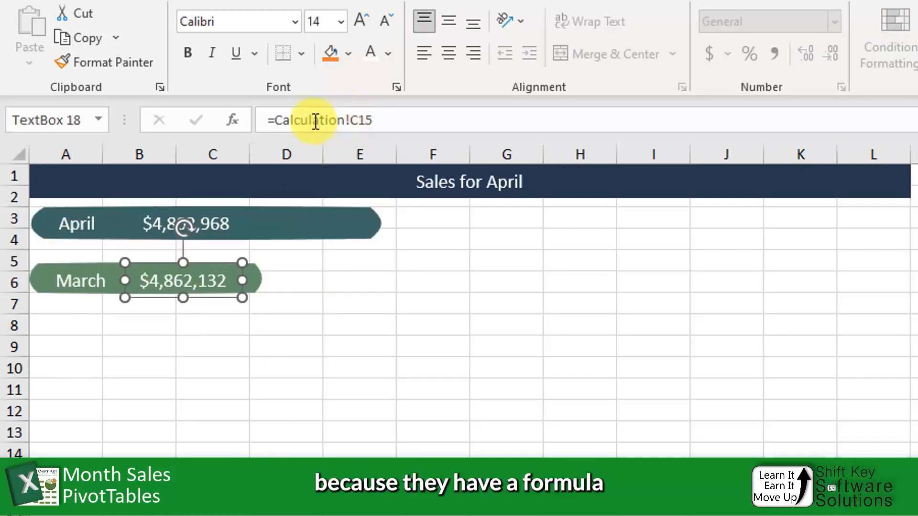
click(334, 287)
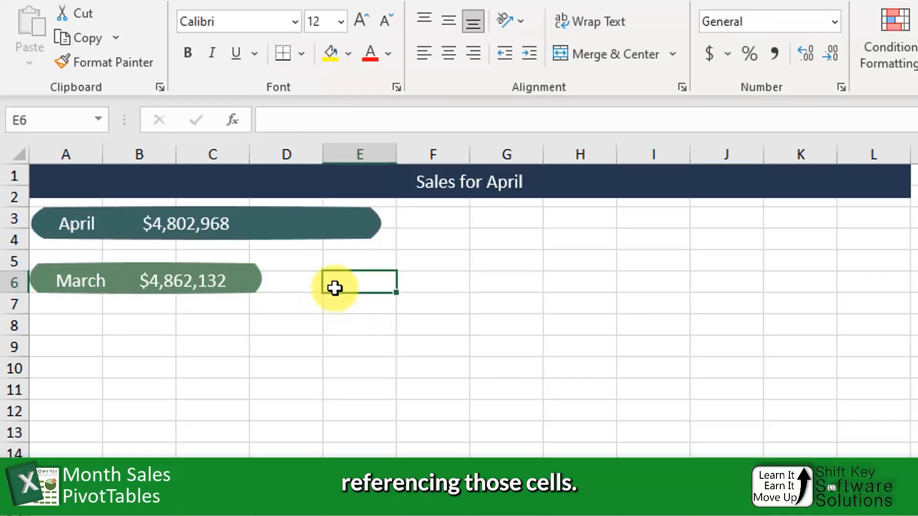
key(ctrl+Page_Up)
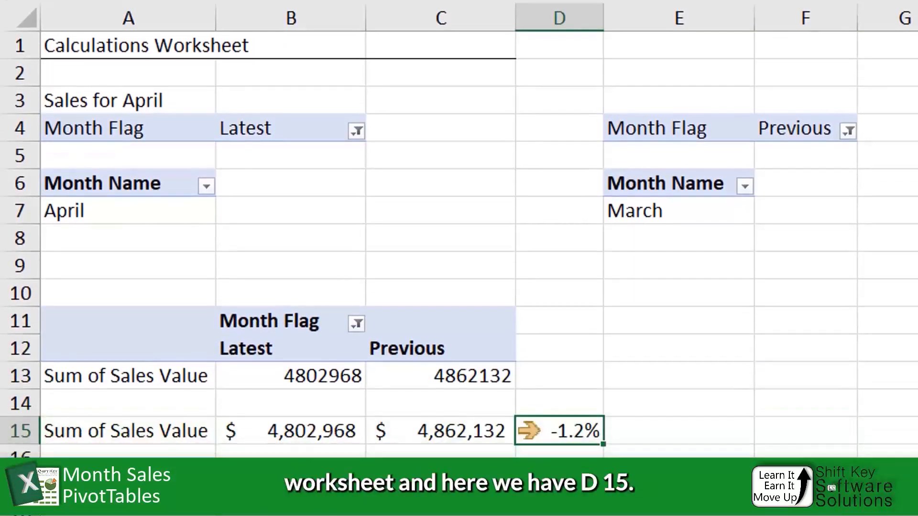
click(555, 449)
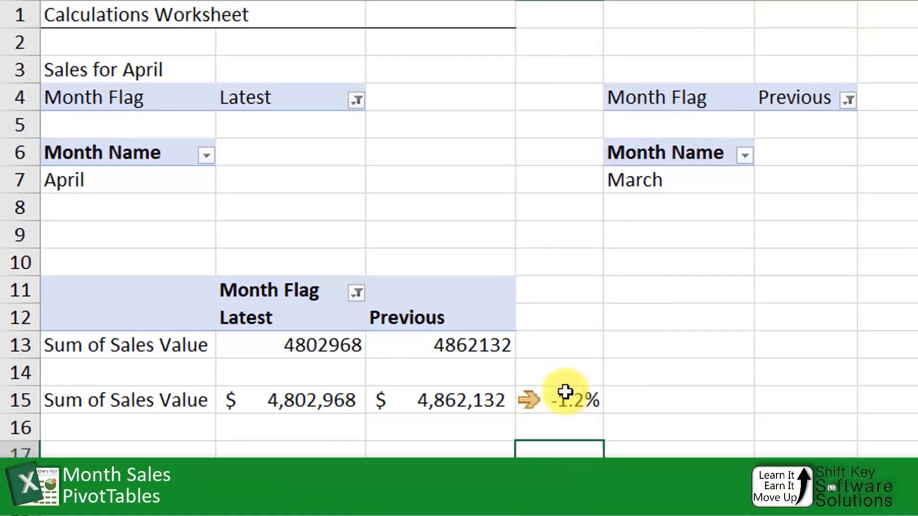
click(546, 406)
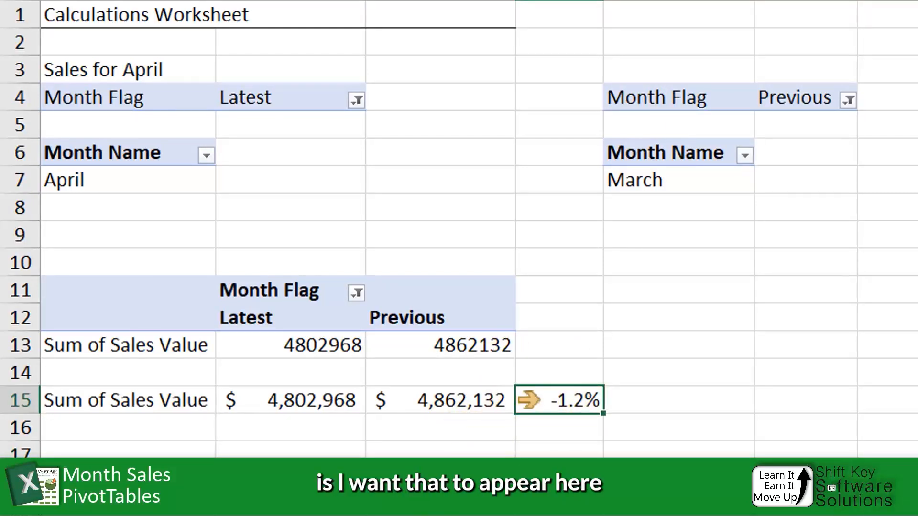
key(ctrl+Page_Up)
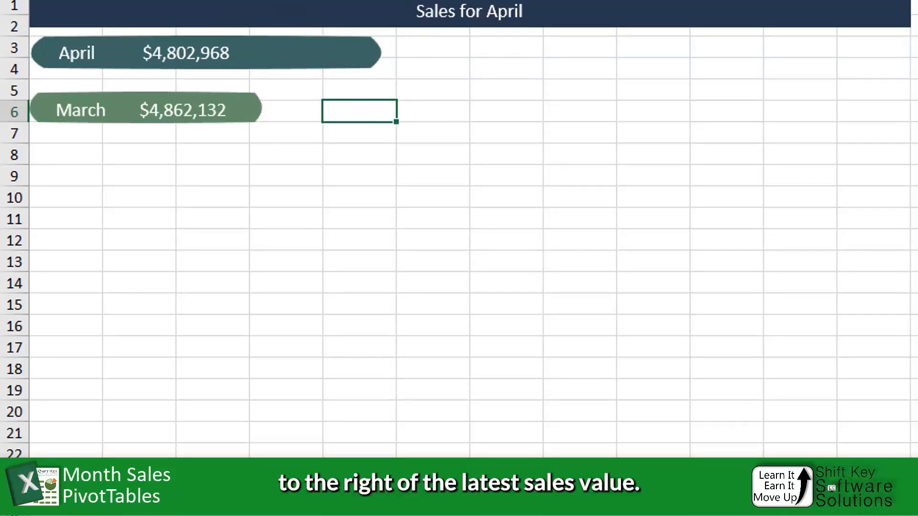
key(ctrl+Page_Down)
click(568, 404)
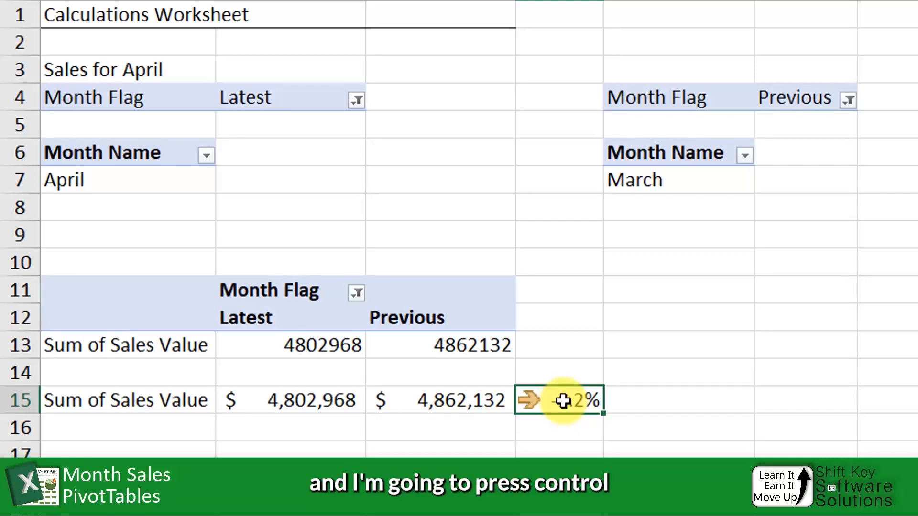
key(ctrl+c)
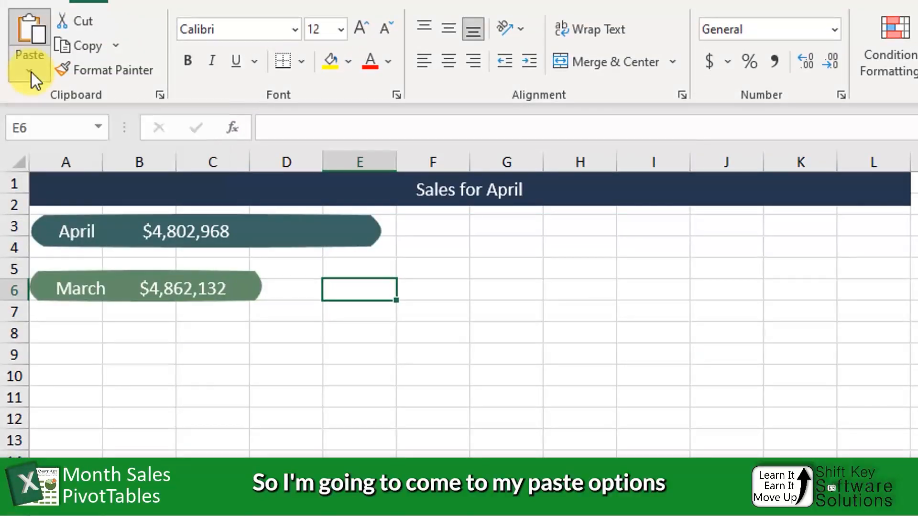
click(31, 73)
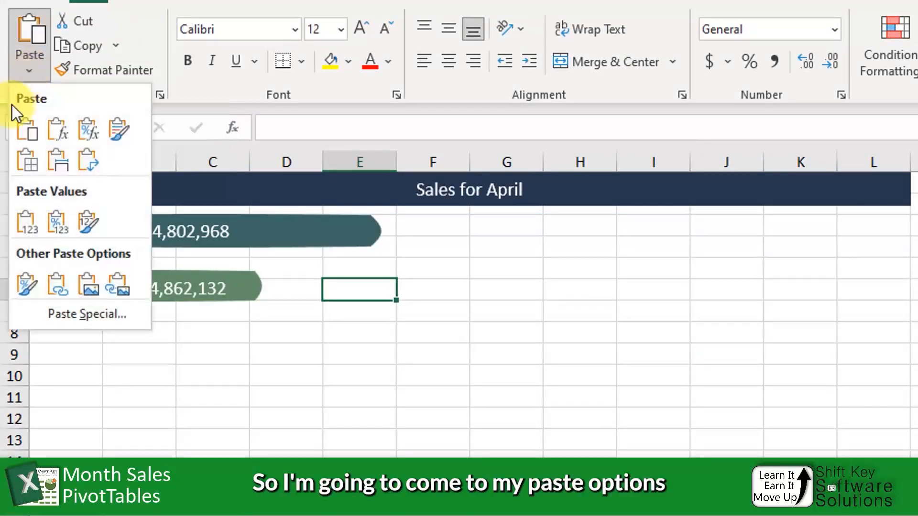
click(123, 289)
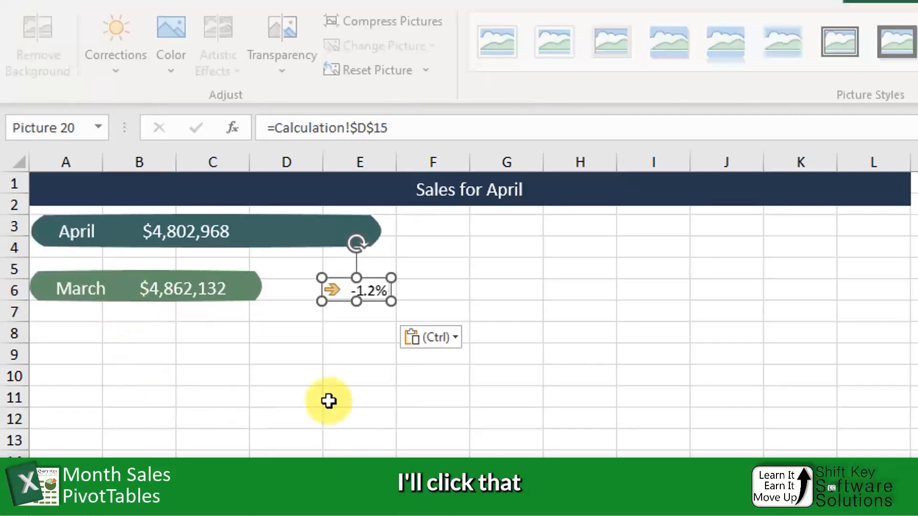
- Move the linked percentage picture into column D on the April shape, and fill that shape with the darkest Green, Accent 6 shade
drag(368, 301, 296, 244)
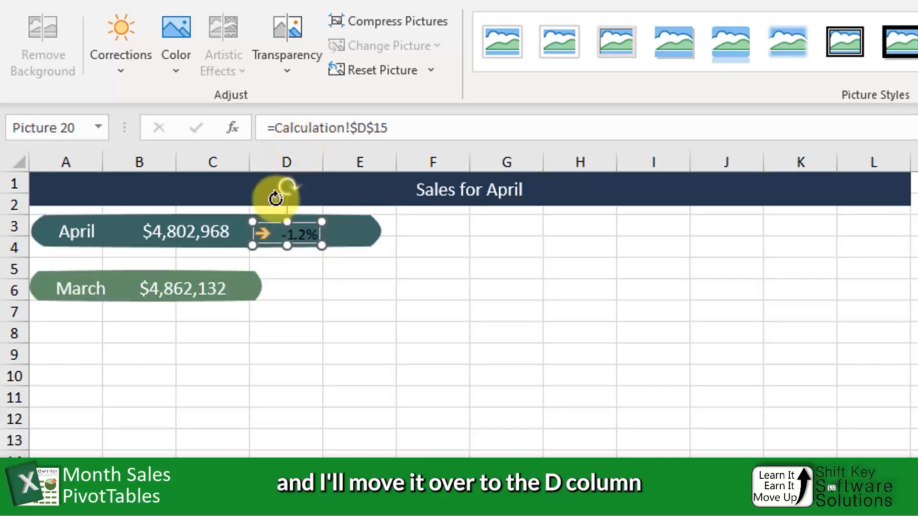
click(340, 341)
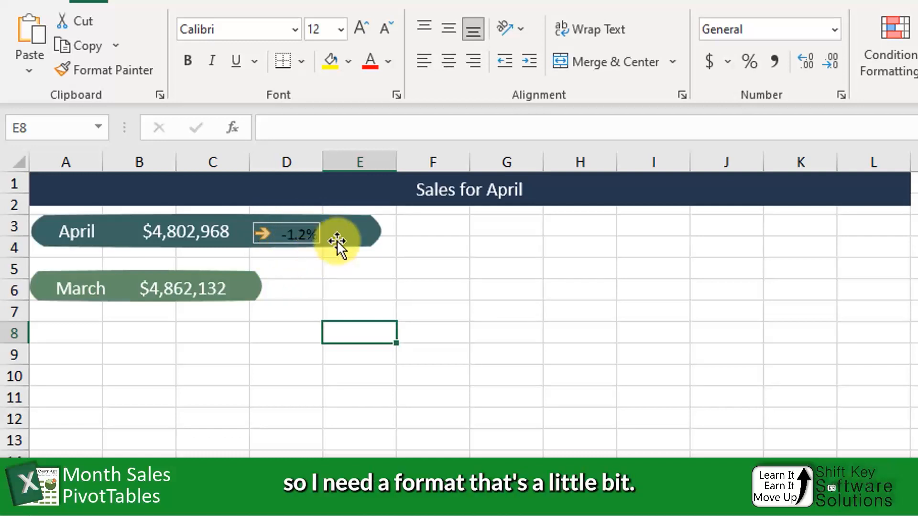
click(361, 236)
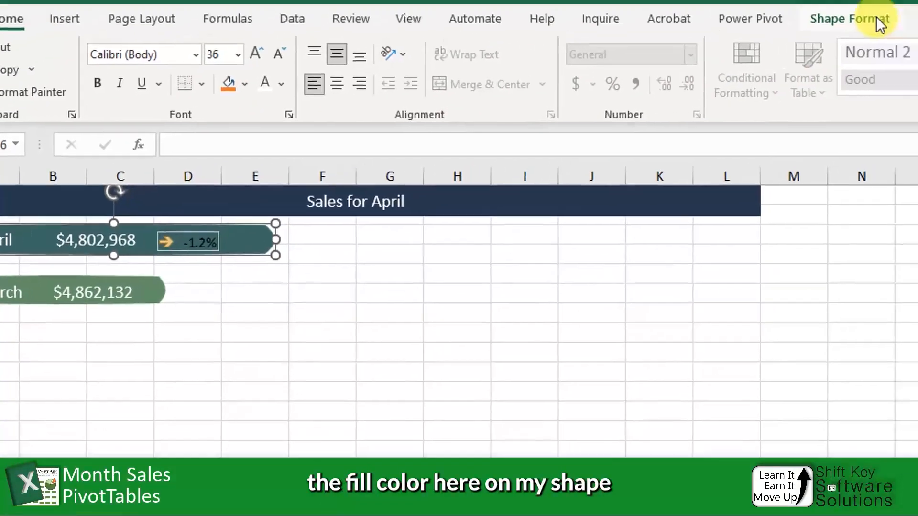
click(875, 18)
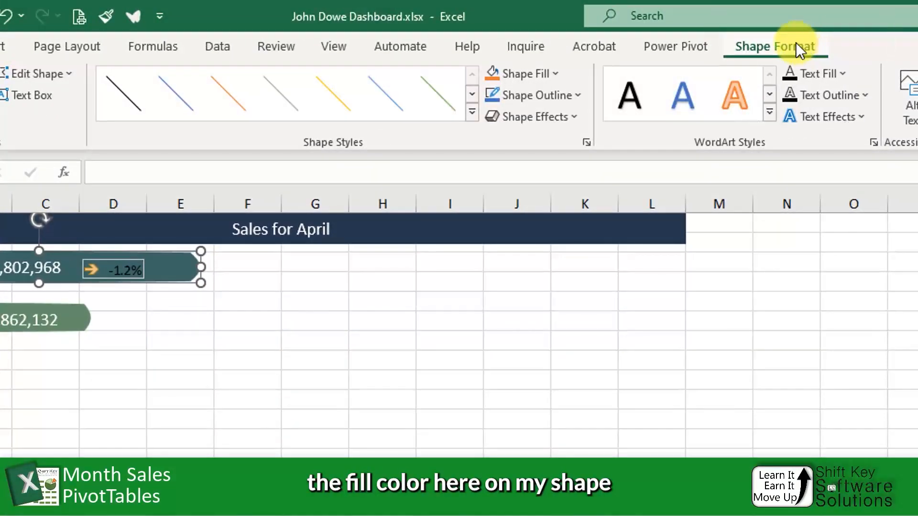
click(546, 74)
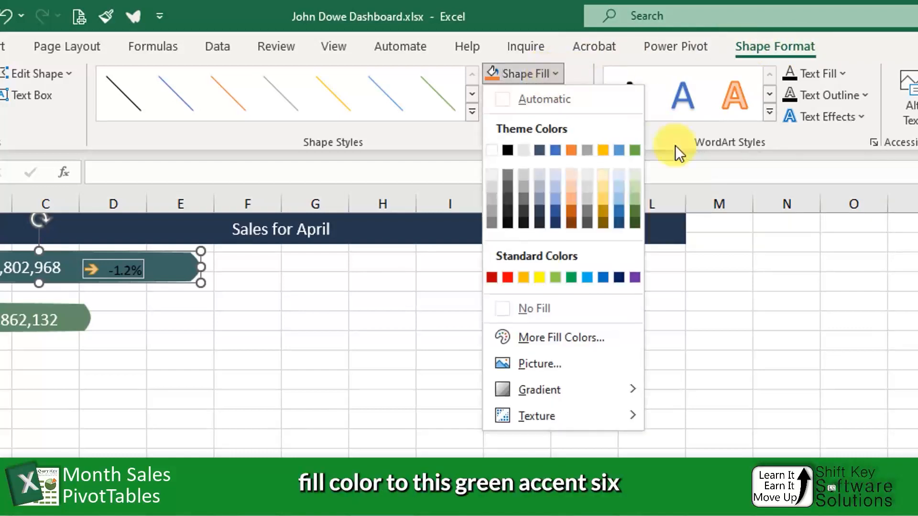
click(636, 222)
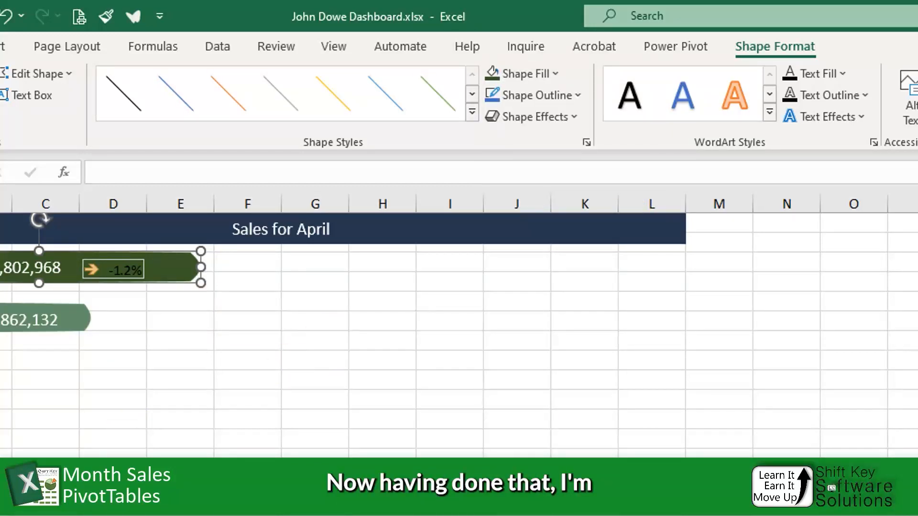
- Format the percentage change in cell D15 of the calculations worksheet with white text and the same darkest Green, Accent 6 fill
key(ctrl+Page_Down)
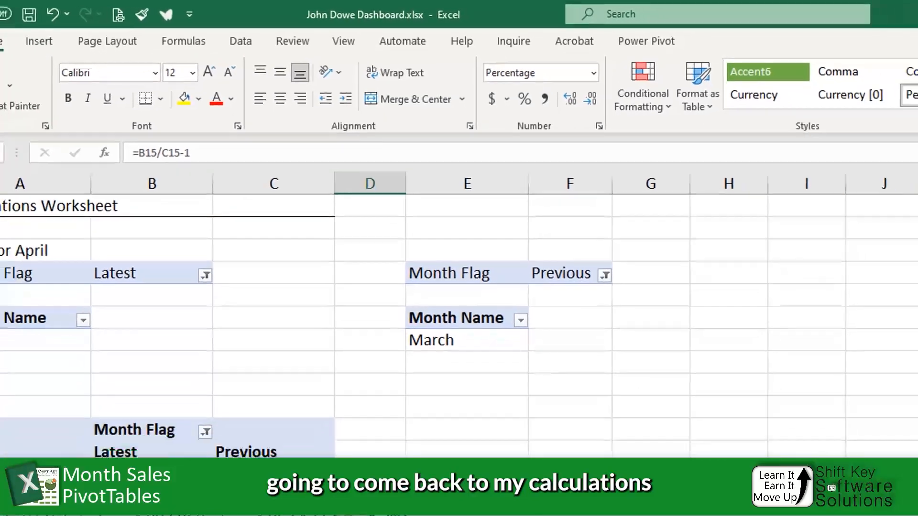
key(ctrl+c)
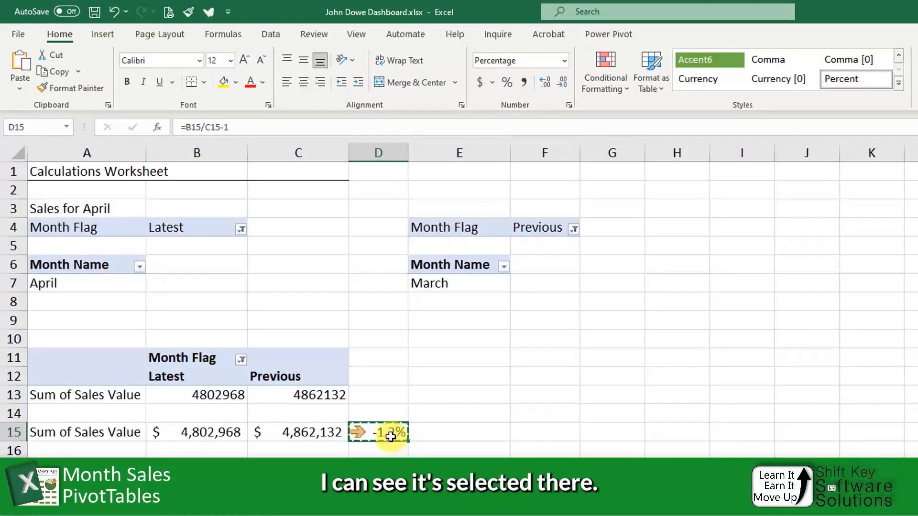
key(Escape)
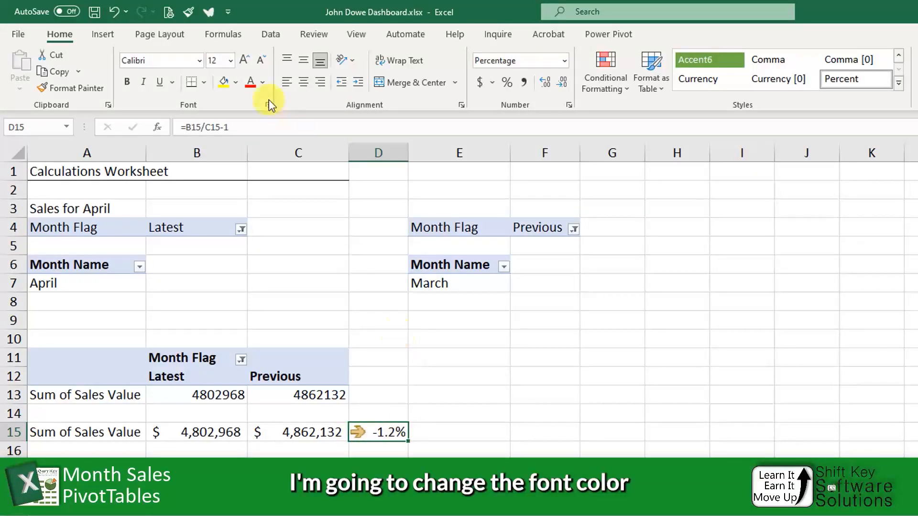
click(263, 82)
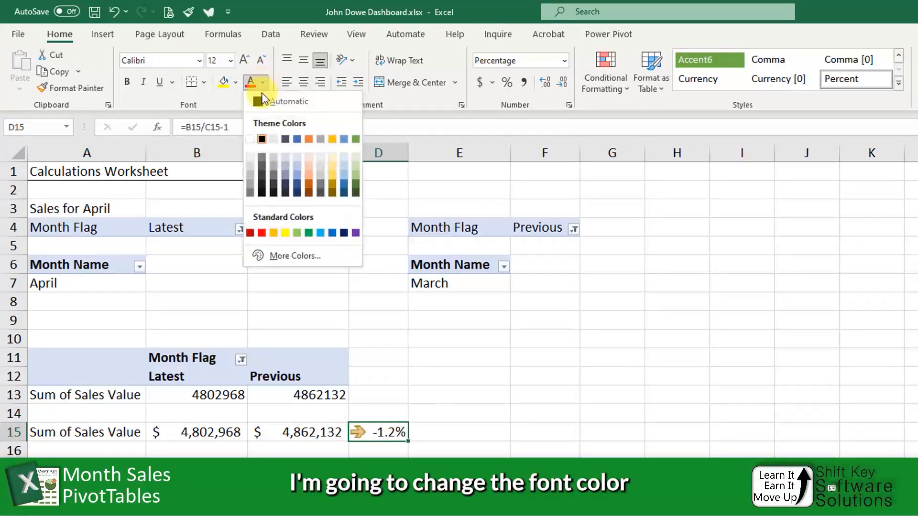
click(254, 139)
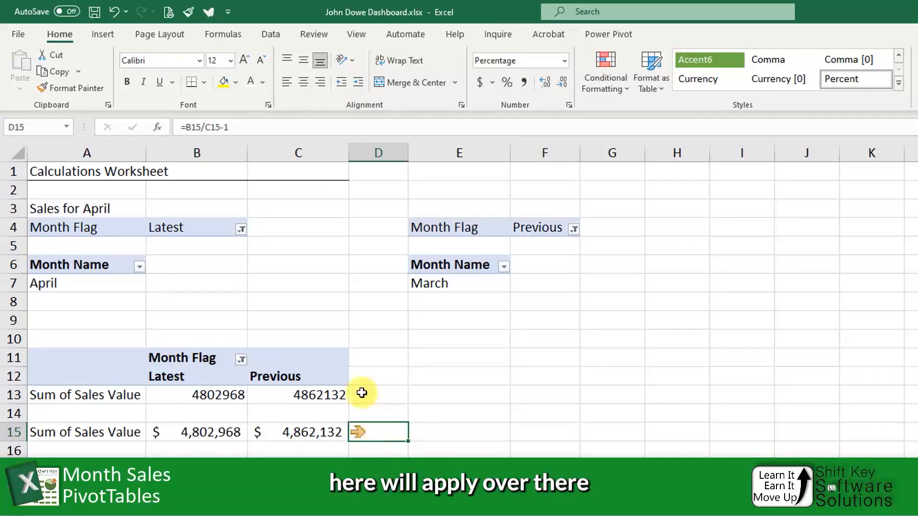
click(239, 83)
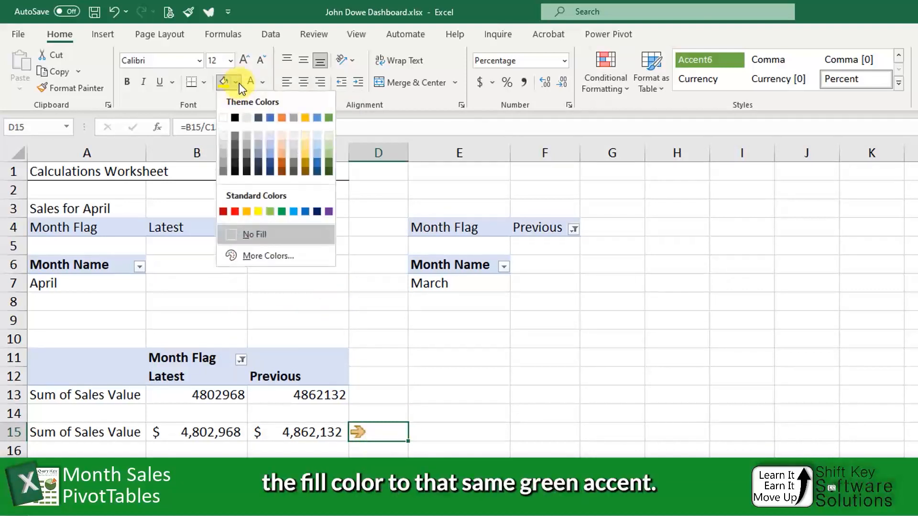
click(331, 171)
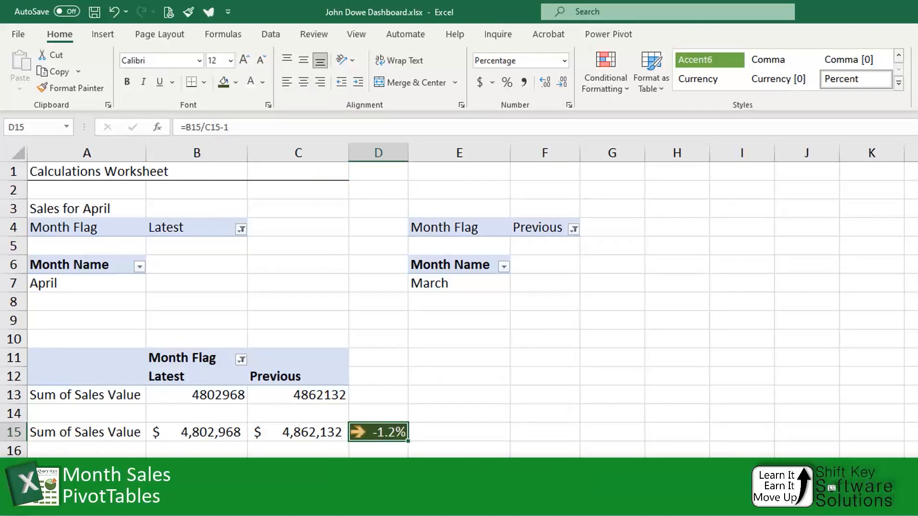
- Check the linked picture on the dashboard, set the font size of cell D15 on the calculations worksheet to 14, and return to the dashboard
key(ctrl+Page_Up)
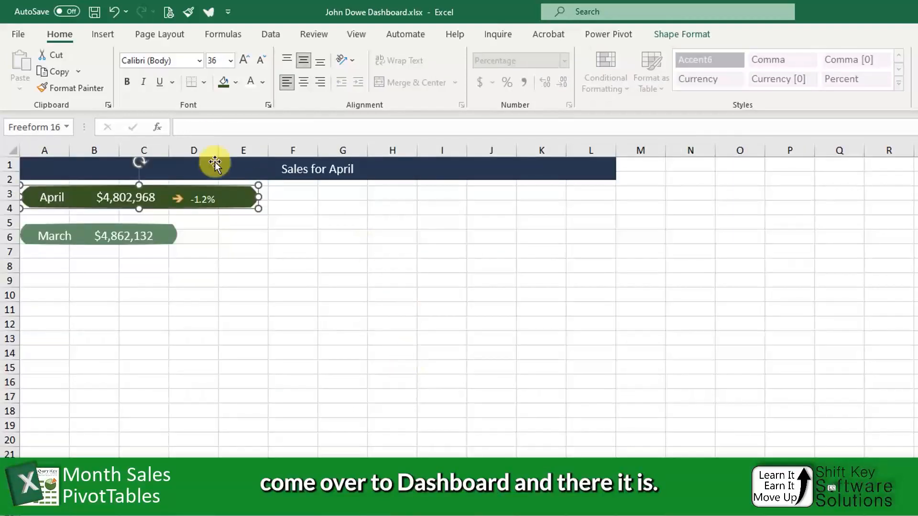
click(200, 198)
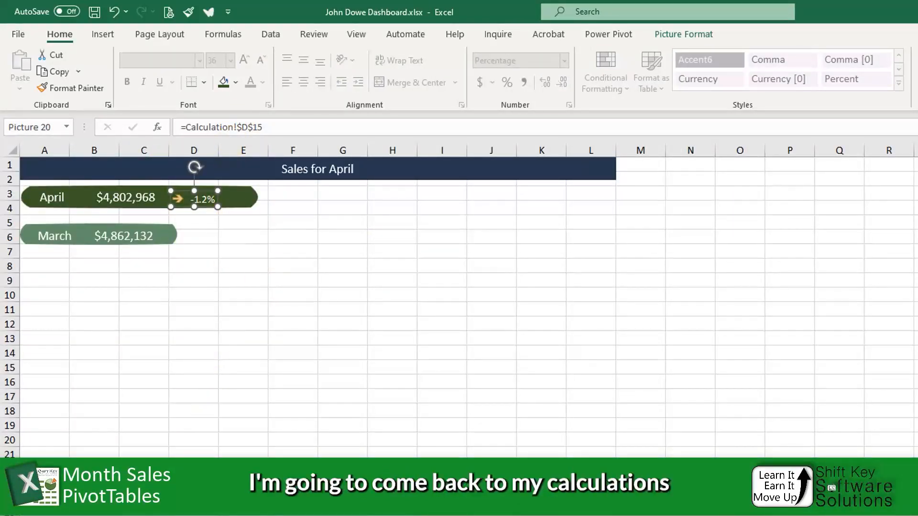
key(ctrl+Page_Down)
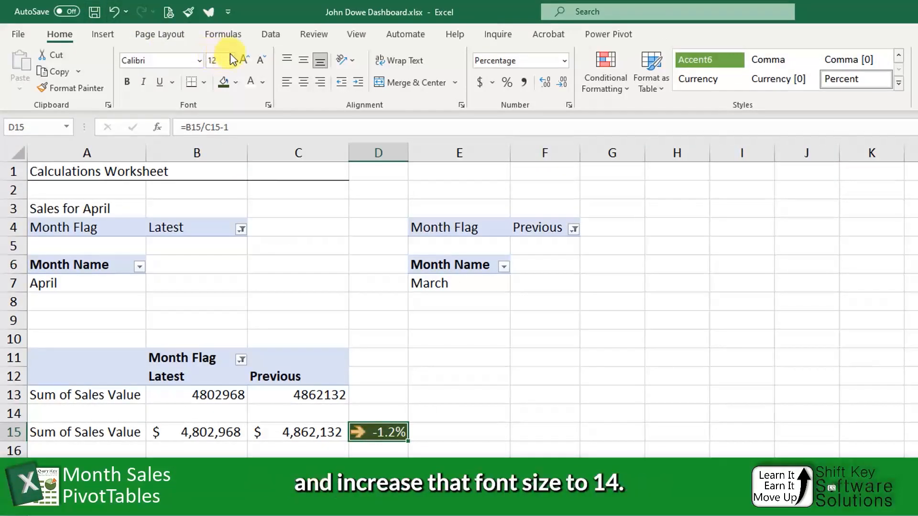
click(245, 62)
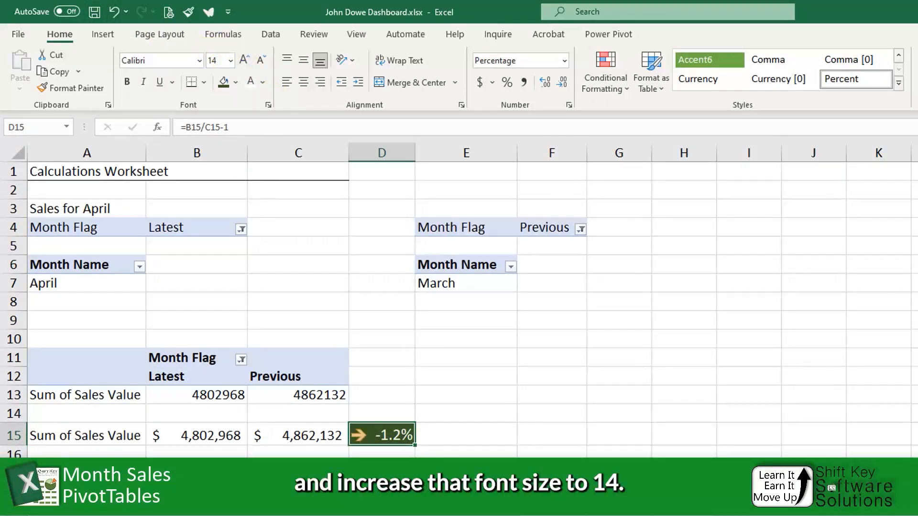
key(ctrl+Page_Up)
click(222, 237)
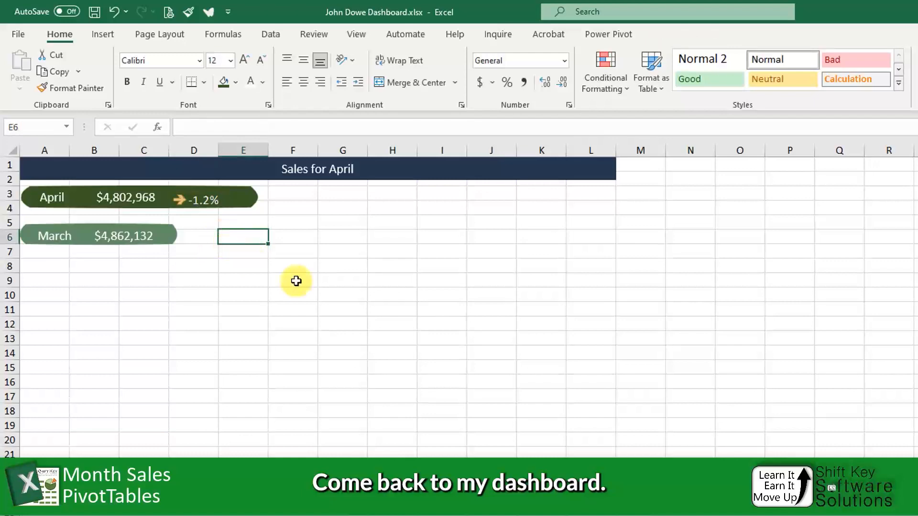
click(207, 200)
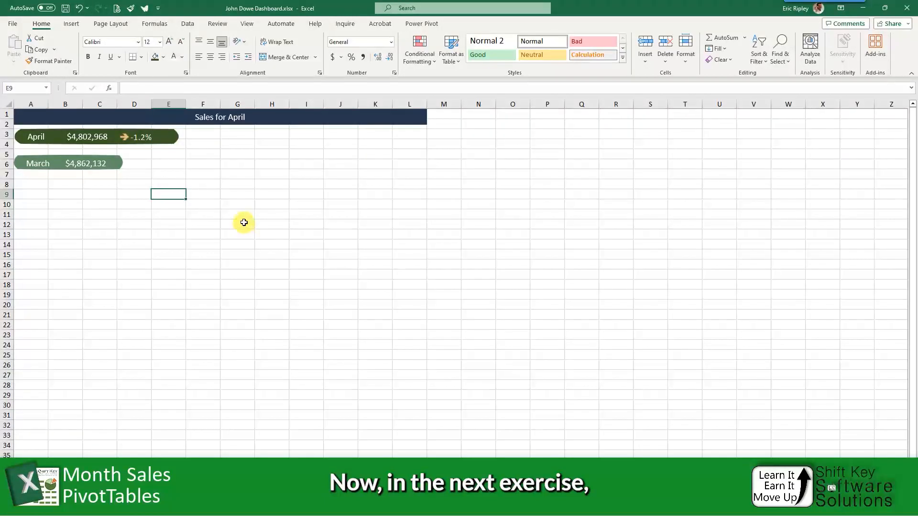
mouse_move(224, 132)
mouse_down()
mouse_move(361, 145)
mouse_move(407, 219)
mouse_up()
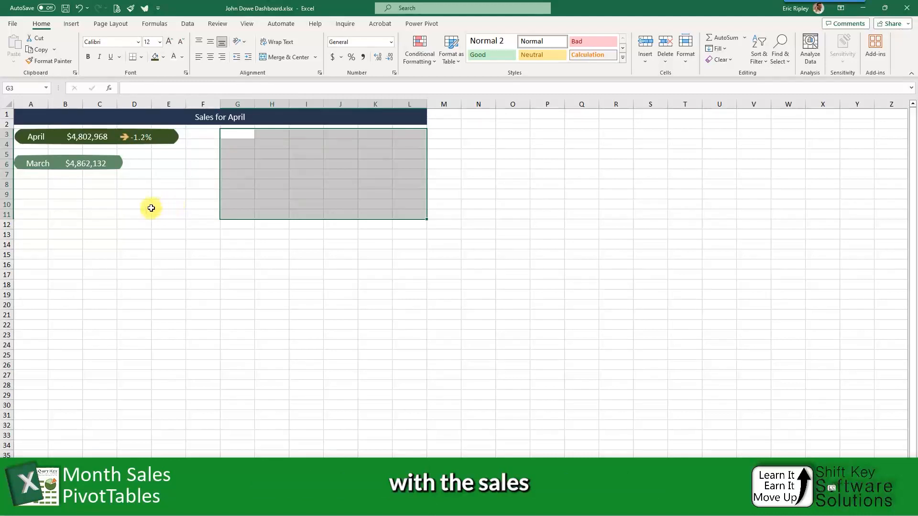
drag(17, 242, 176, 329)
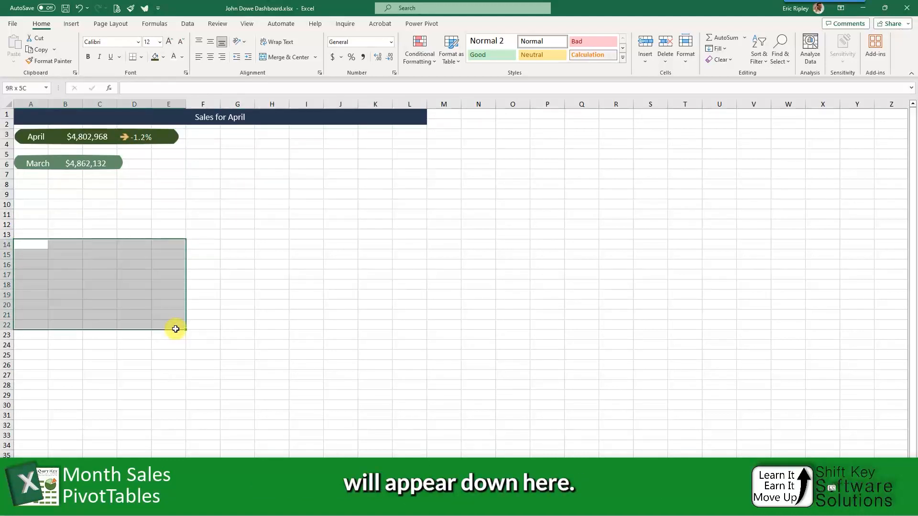
click(251, 222)
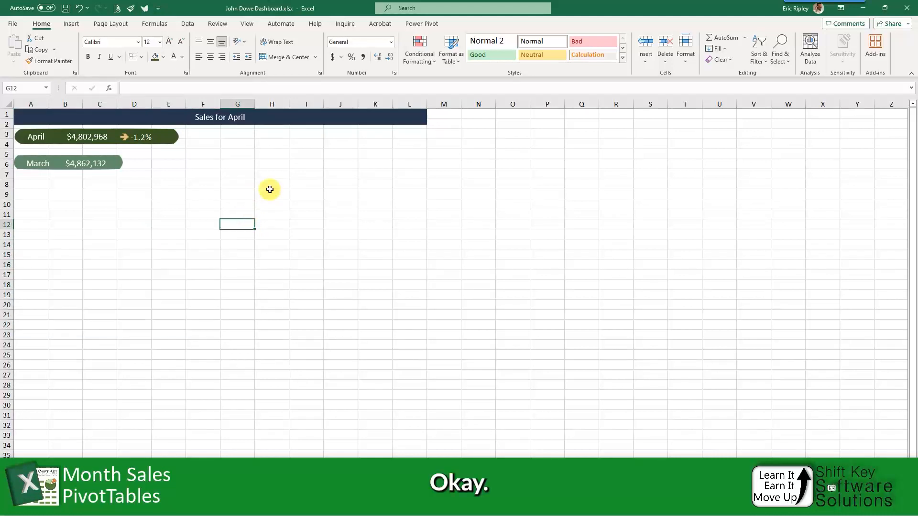